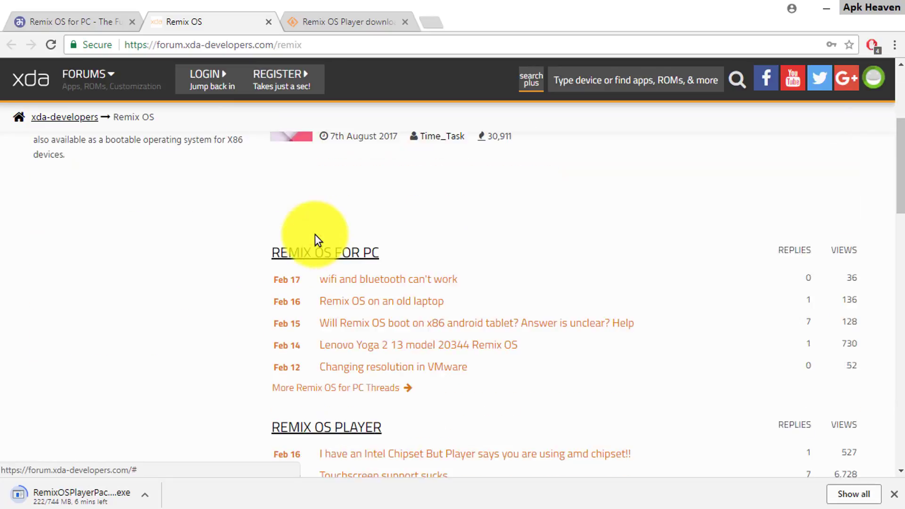
Close the Remix OS forum tab and look through the Remix OS for Mobile page down to its community section.
scroll(310, 230, "up", 20)
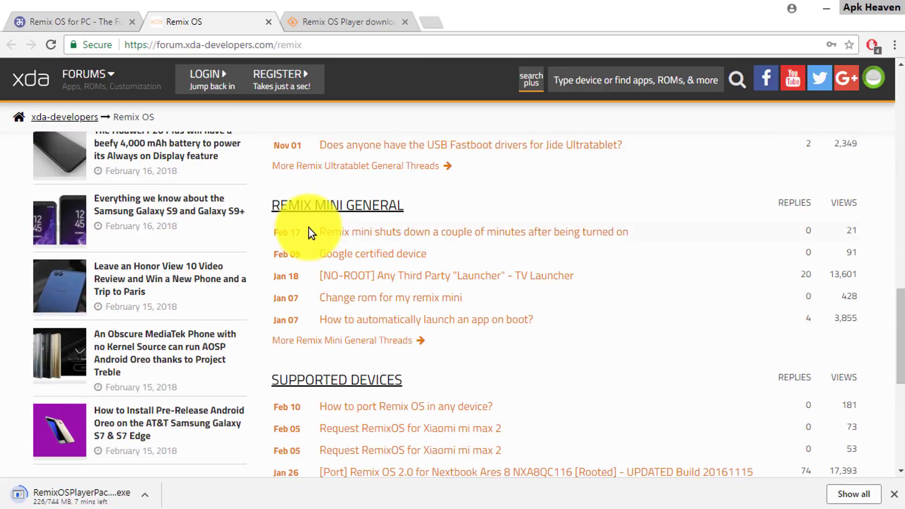
left_click(272, 23)
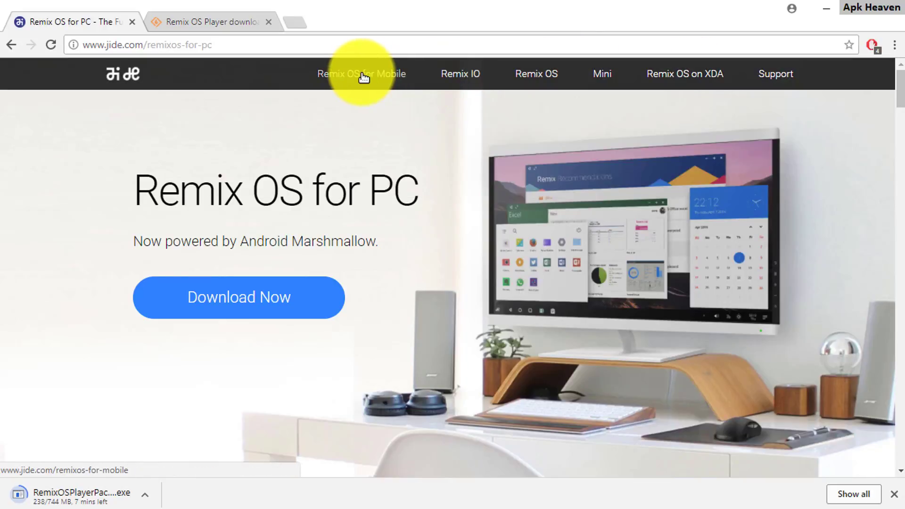
left_click(356, 79)
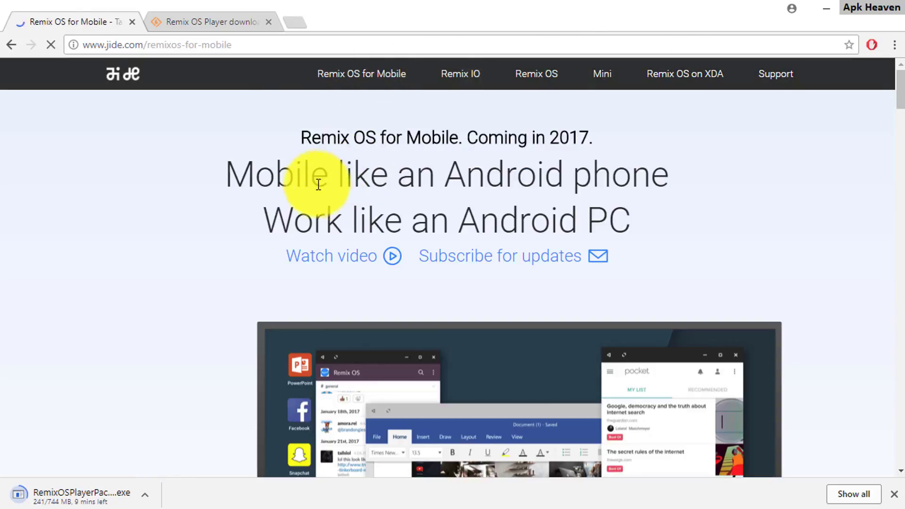
scroll(324, 192, "down", 5)
scroll(355, 196, "down", 10)
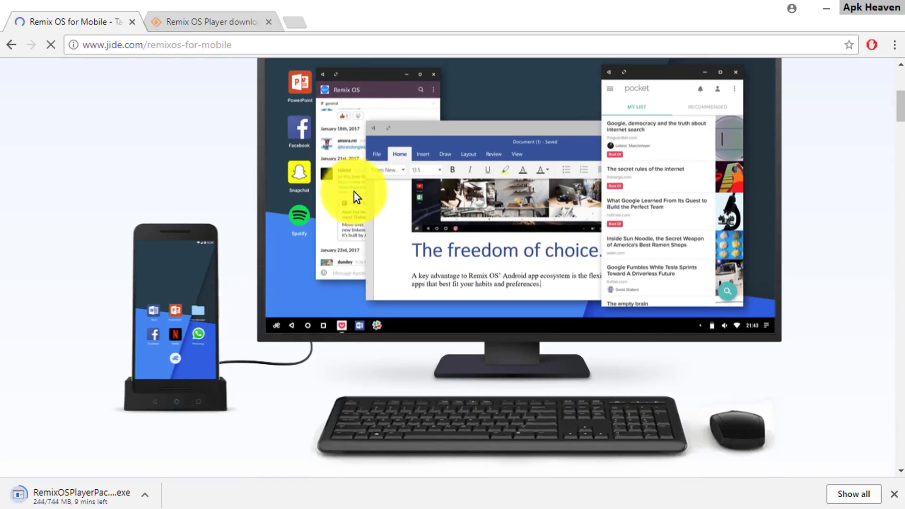
scroll(348, 200, "down", 6)
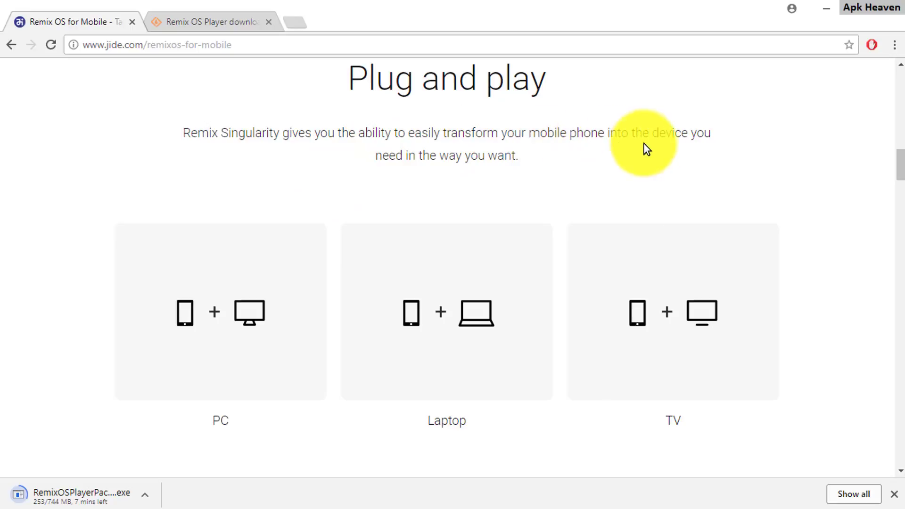
scroll(462, 188, "down", 8)
scroll(462, 187, "down", 7)
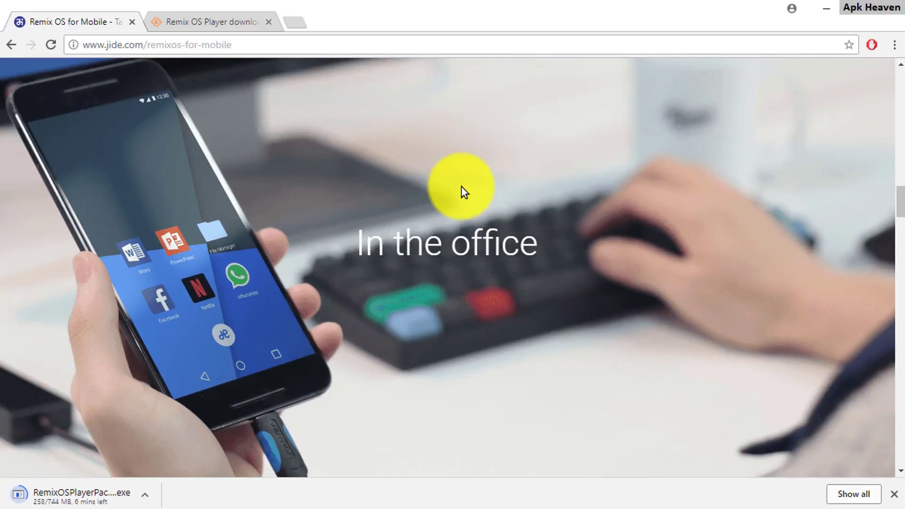
scroll(460, 187, "down", 20)
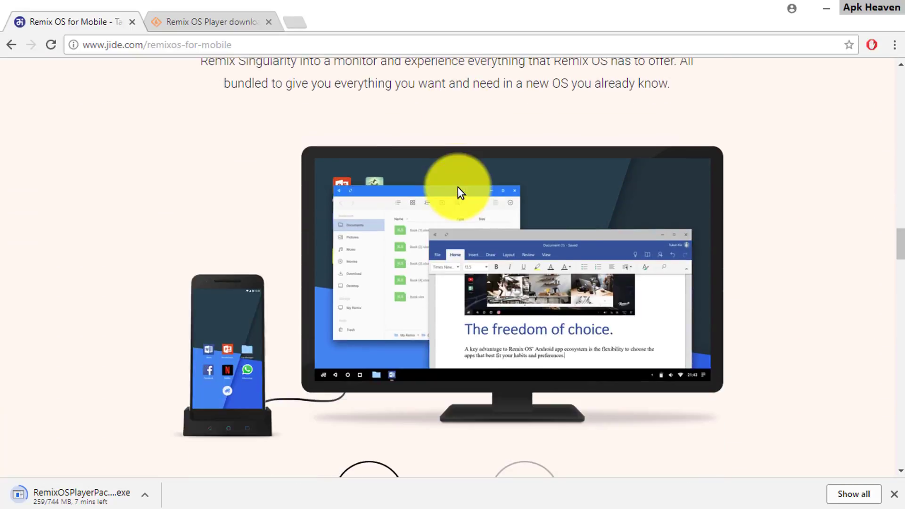
scroll(455, 189, "down", 10)
scroll(455, 190, "up", 6)
scroll(453, 193, "down", 8)
scroll(452, 193, "down", 10)
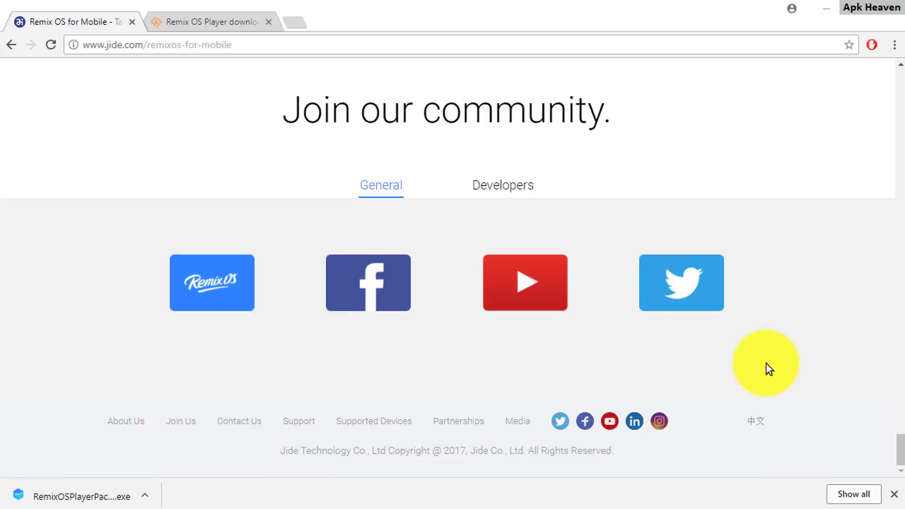
Switch to the desktop and run the RemixOSPlayerPackage-B2016111403.exe installer as administrator, moving its extraction dialog aside.
left_click(831, 16)
left_click(36, 447)
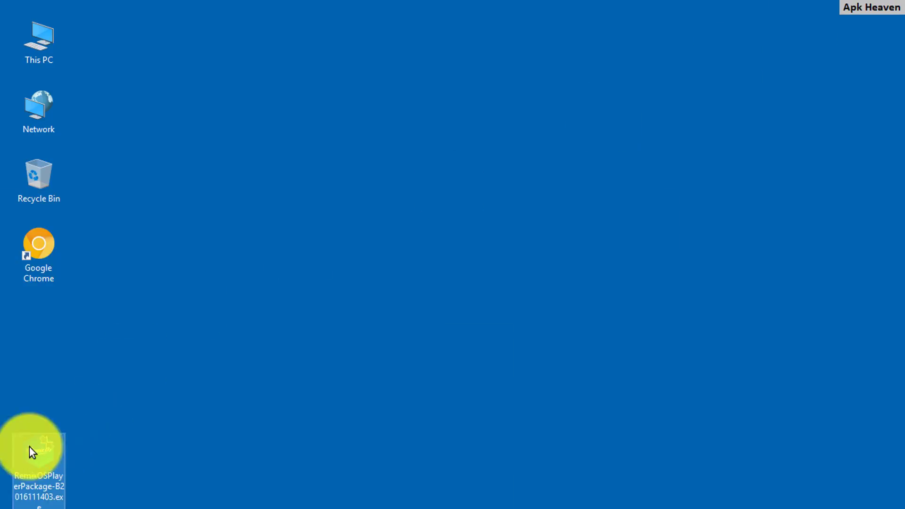
right_click(36, 459)
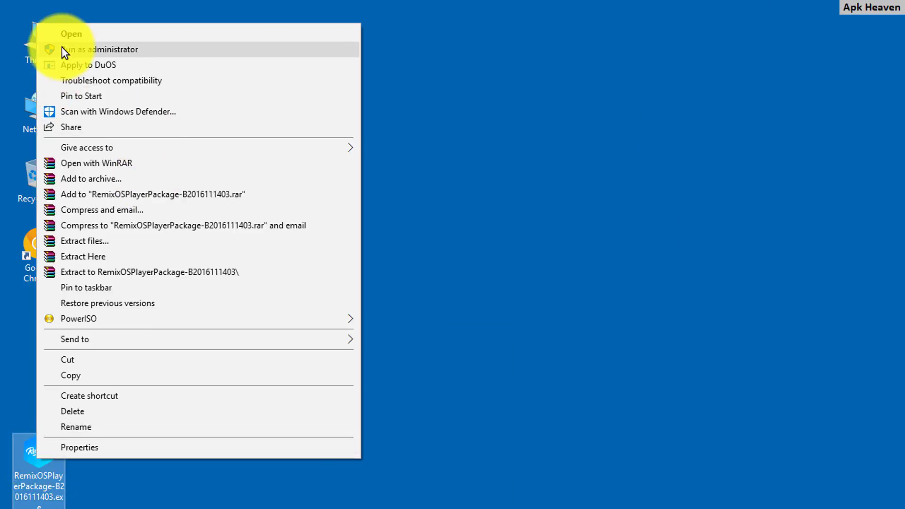
left_click(61, 48)
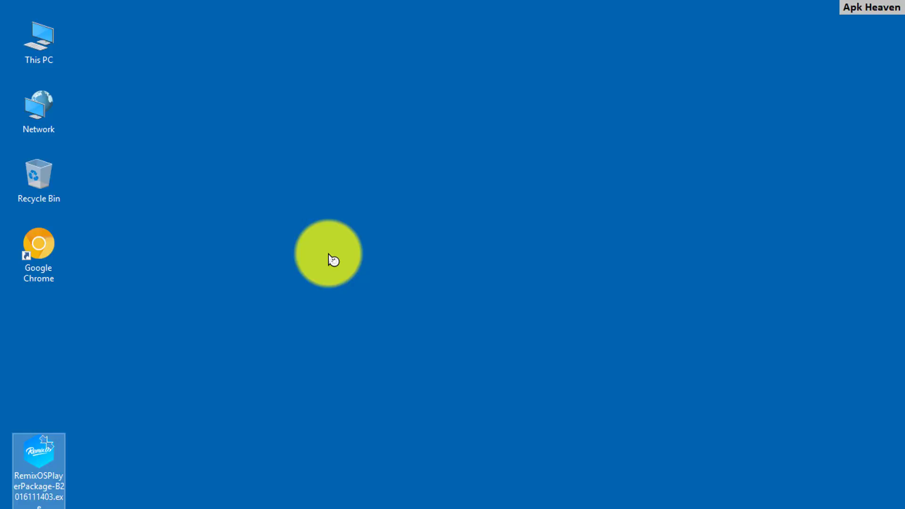
left_click(298, 421)
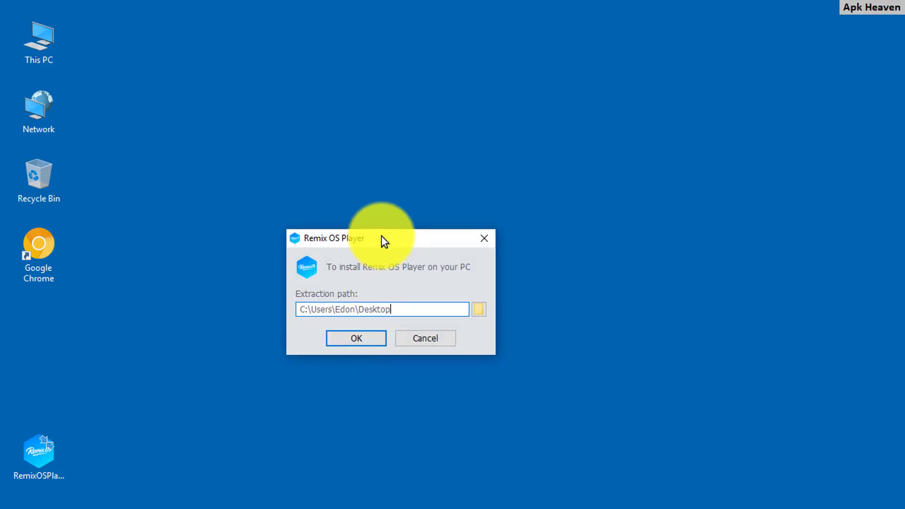
left_click_drag(381, 236, 308, 144)
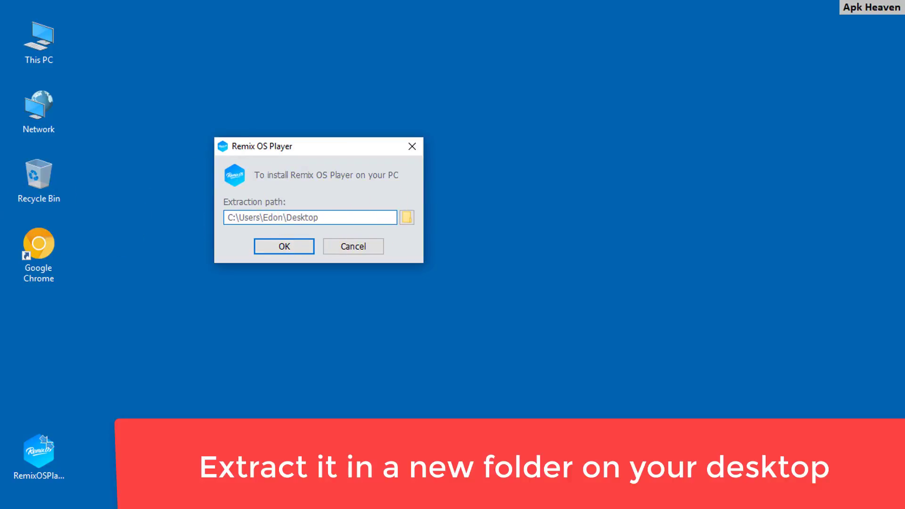
Create a new folder named RemixOSPlayer on the desktop.
right_click(33, 314)
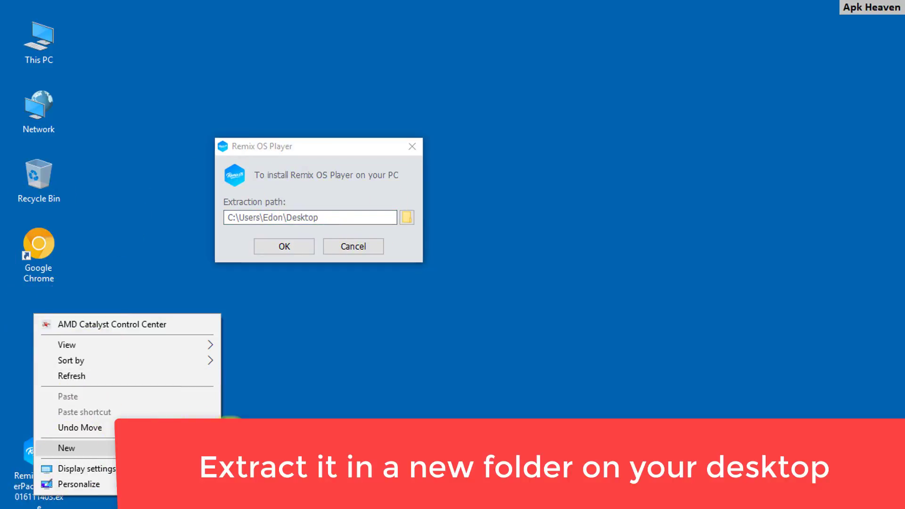
left_click(229, 448)
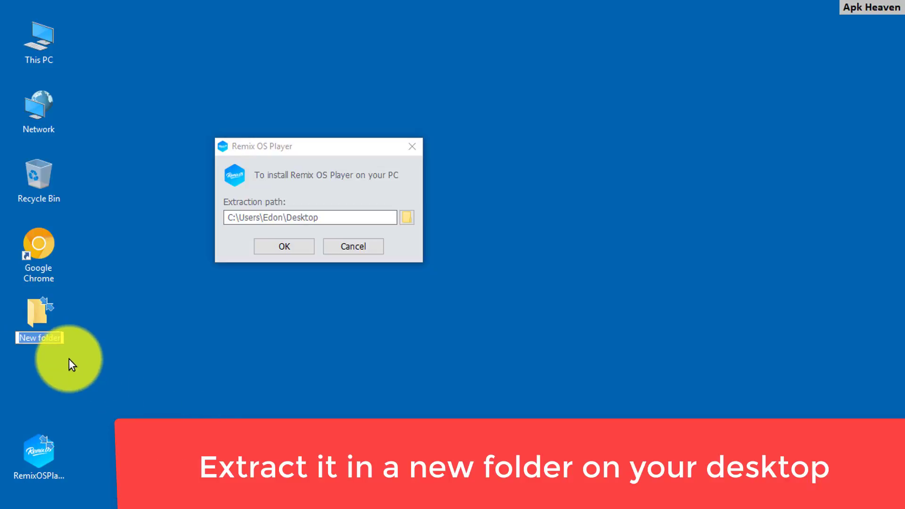
type("Remix")
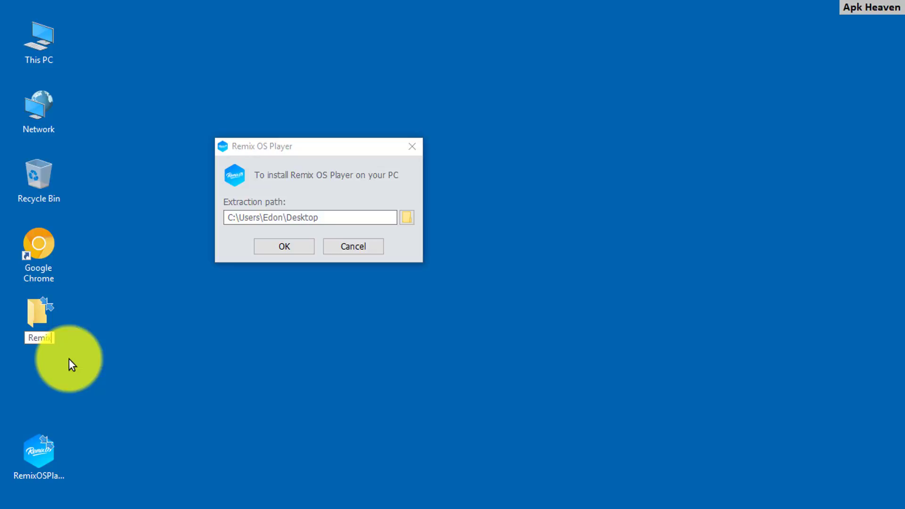
type("OSPlayer")
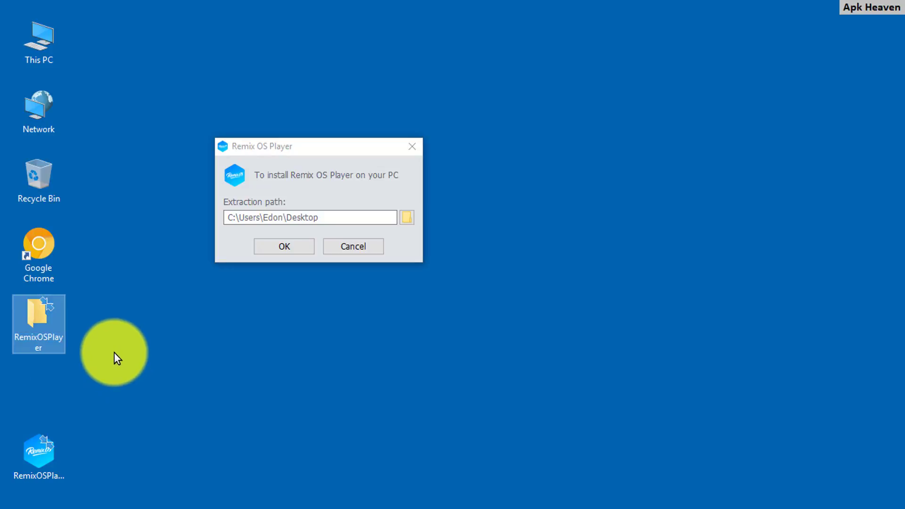
key("Return")
Set the extraction path to the desktop's RemixOSPlayer folder and extract the installer files there.
left_click(350, 216)
type("\\RemixOSPlayer")
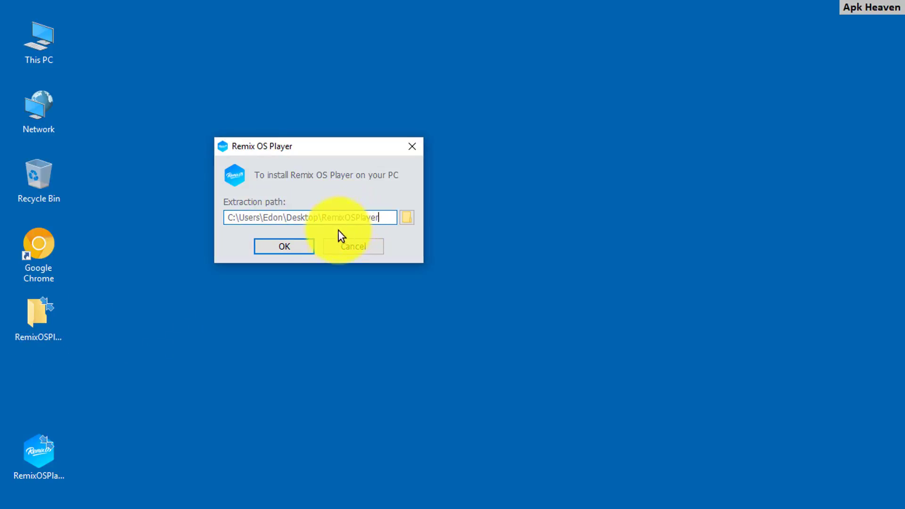
left_click(292, 249)
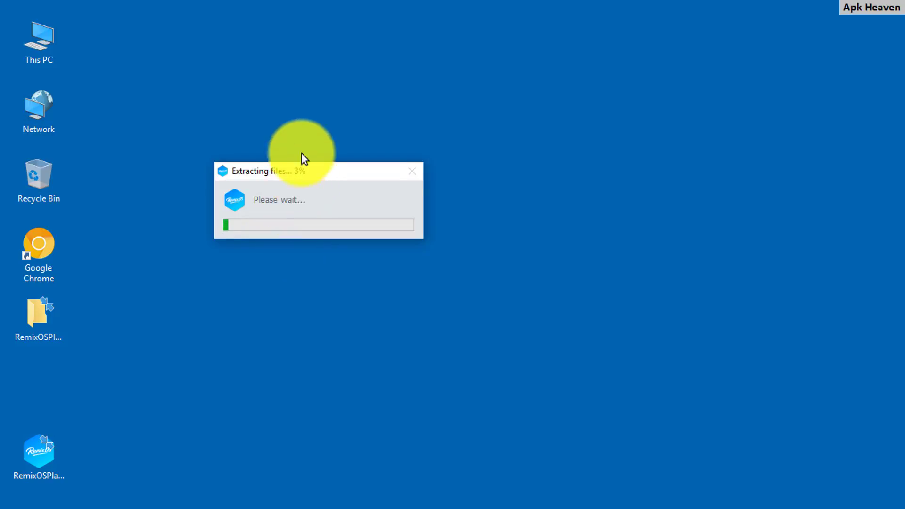
left_click_drag(302, 171, 291, 87)
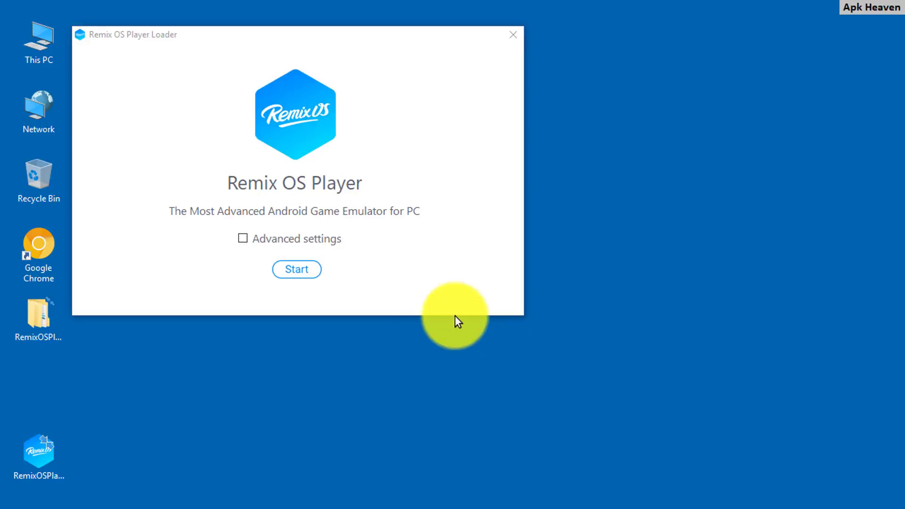
Enable the advanced settings, review the RAM and resolution choices, and start the player with 4 cores, 3.0 GB and 1280x720.
left_click(244, 242)
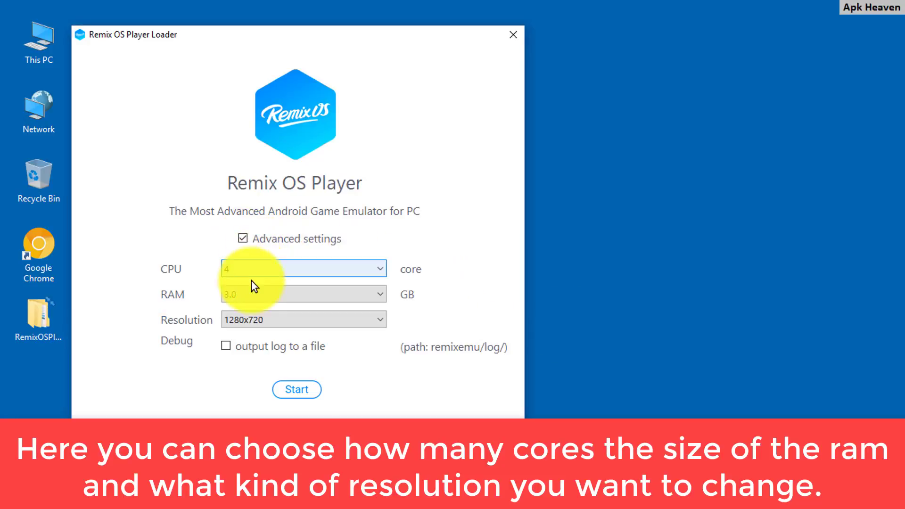
left_click(248, 296)
left_click(248, 296)
left_click(255, 318)
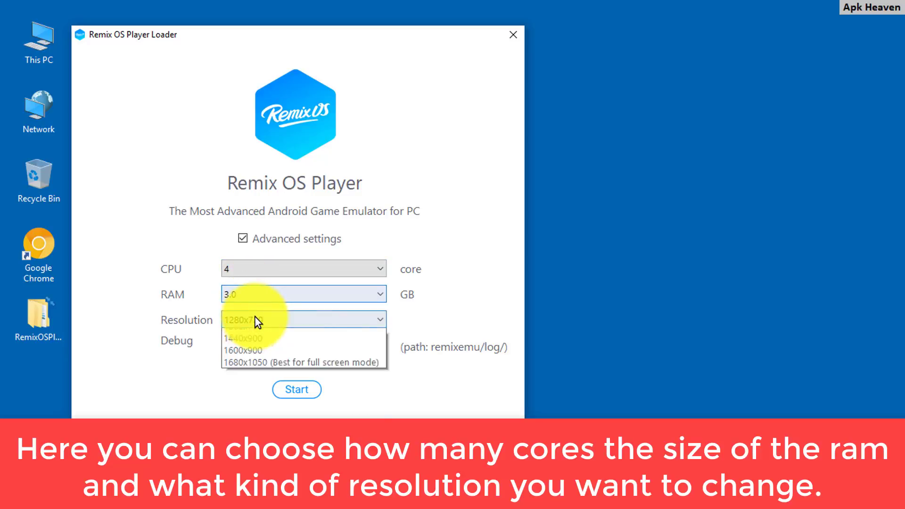
left_click(255, 317)
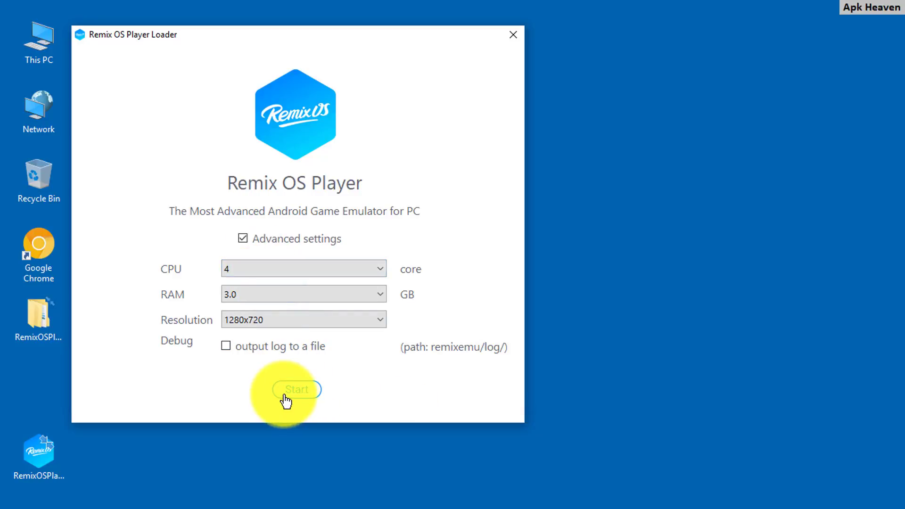
left_click(285, 395)
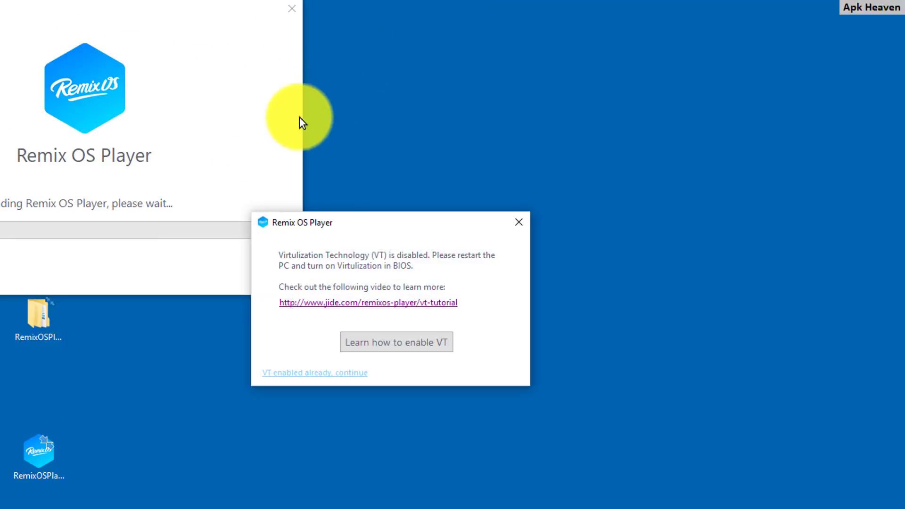
Dismiss the virtualization warning and close the loader from its error message screen.
left_click_drag(141, 19, 374, 11)
left_click(295, 342)
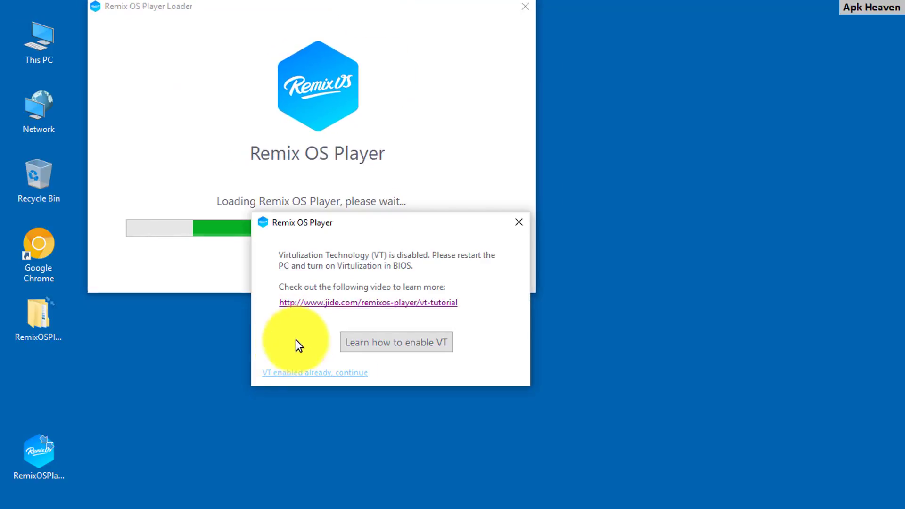
left_click(517, 223)
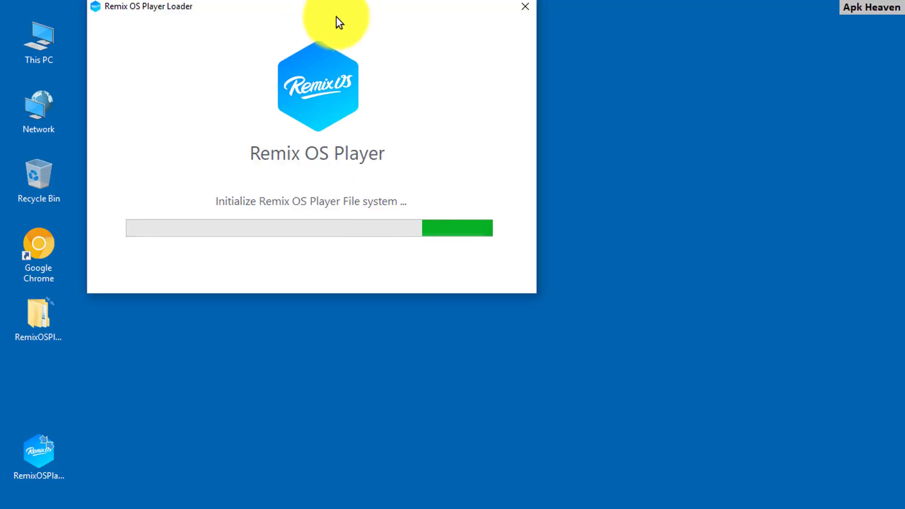
left_click_drag(333, 15, 341, 28)
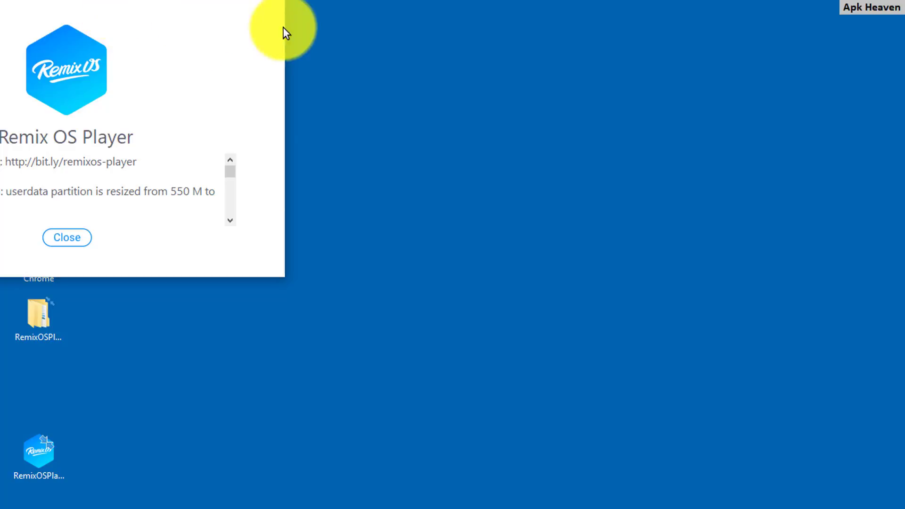
left_click_drag(97, 1, 437, 66)
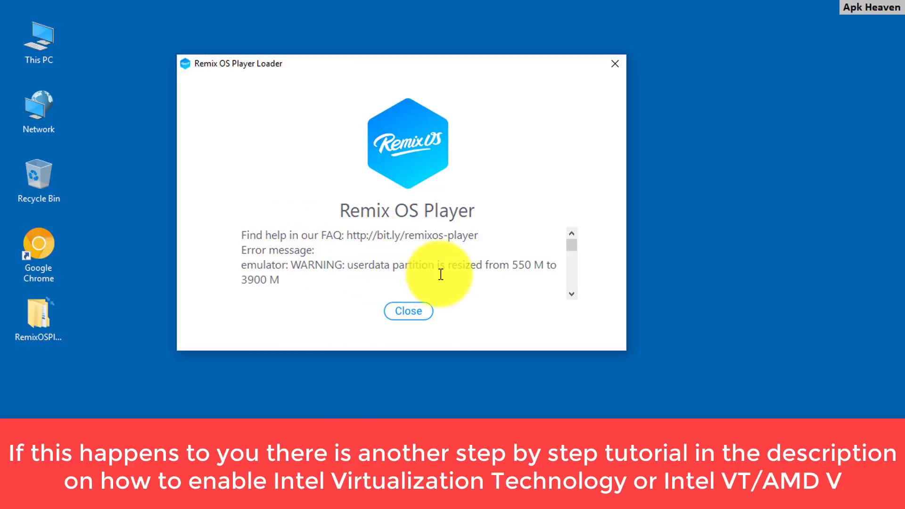
left_click(407, 310)
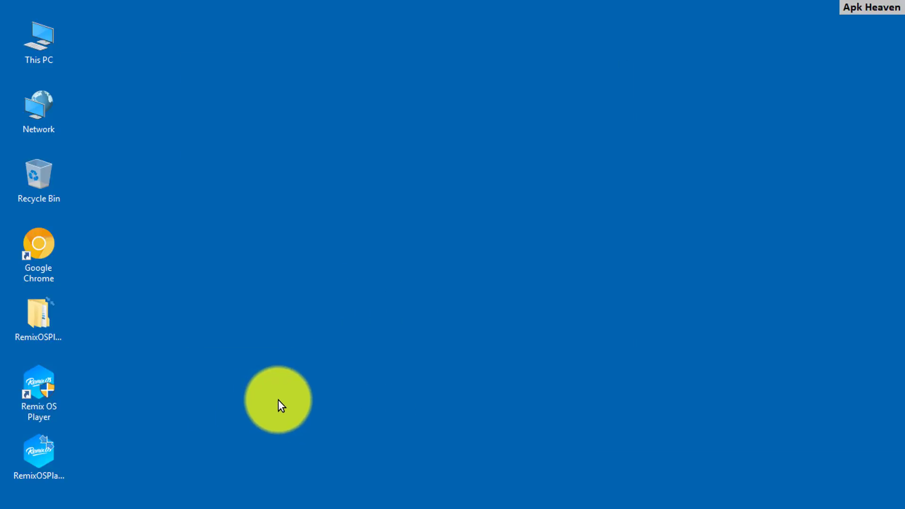
Relaunch Remix OS Player from its desktop shortcut and start it with advanced settings of 4 cores, 3.0 GB RAM and 1280x720.
double_click(57, 395)
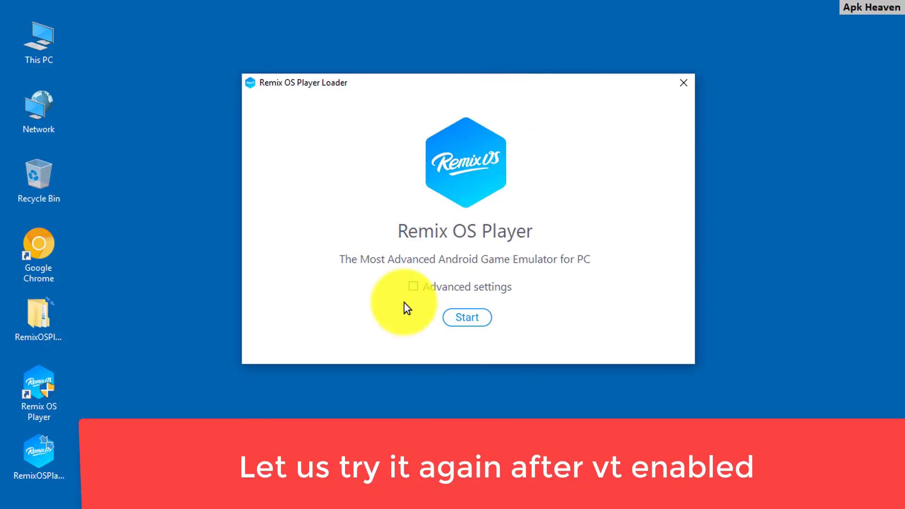
left_click(414, 289)
left_click(432, 324)
left_click(424, 324)
left_click(423, 335)
left_click(418, 360)
left_click(419, 361)
left_click(419, 361)
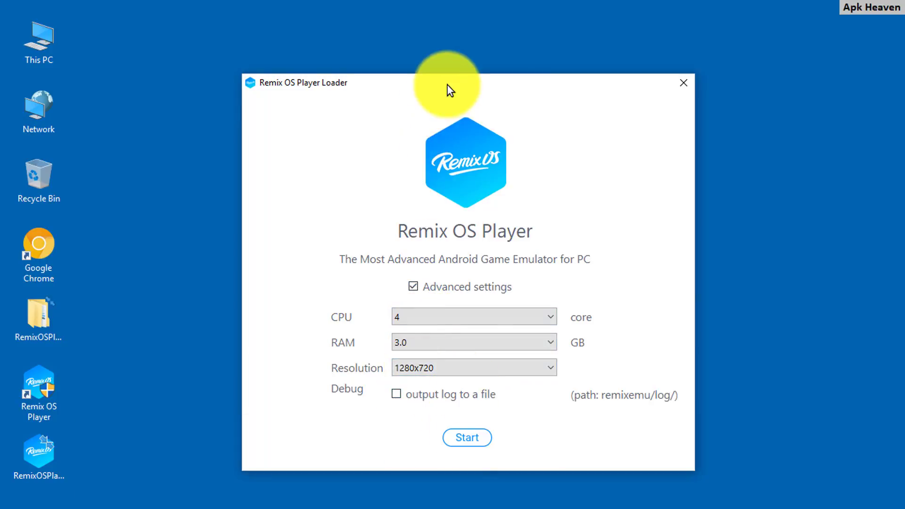
left_click_drag(451, 90, 392, 47)
left_click(396, 404)
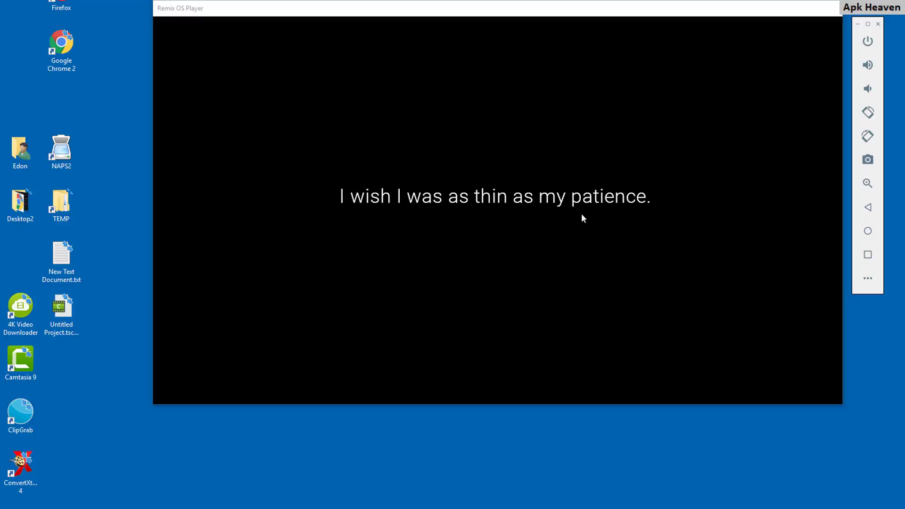
Reposition the Remix OS Player window on the desktop and open the emulator's extended controls.
left_click_drag(471, 14, 412, 23)
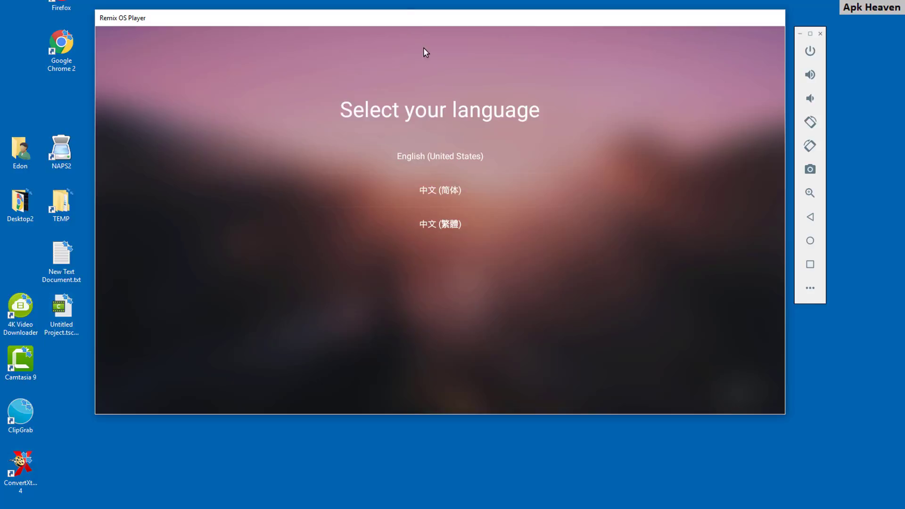
left_click_drag(434, 25, 434, 39)
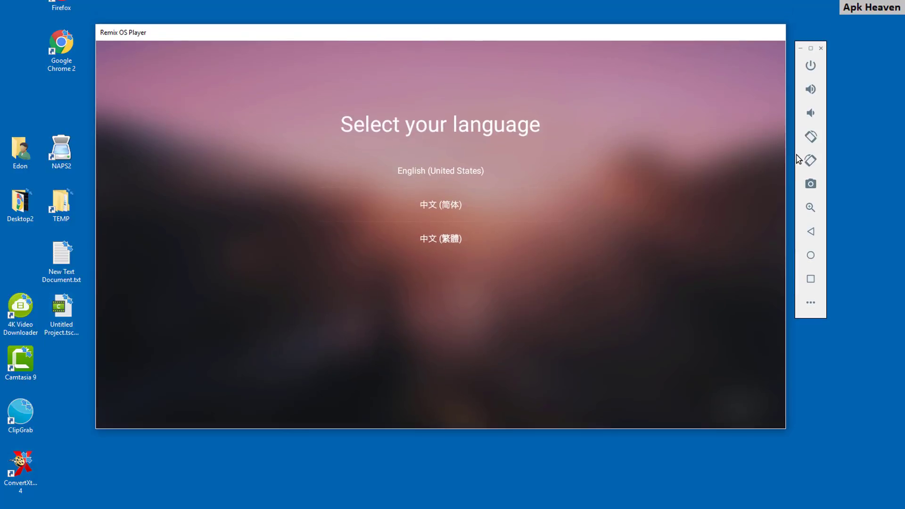
left_click(813, 300)
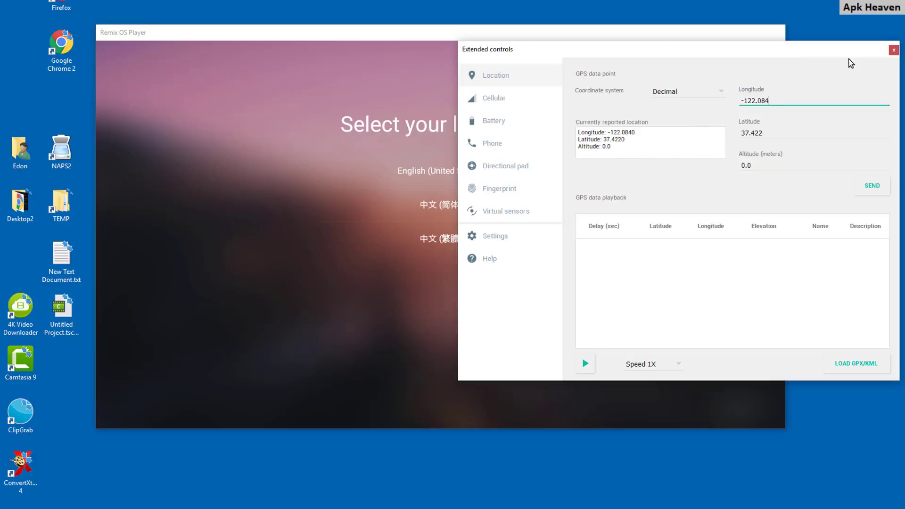
Review the GPS coordinate system choices and the general settings in the extended controls, and close the window.
left_click(686, 91)
left_click(685, 92)
left_click(495, 235)
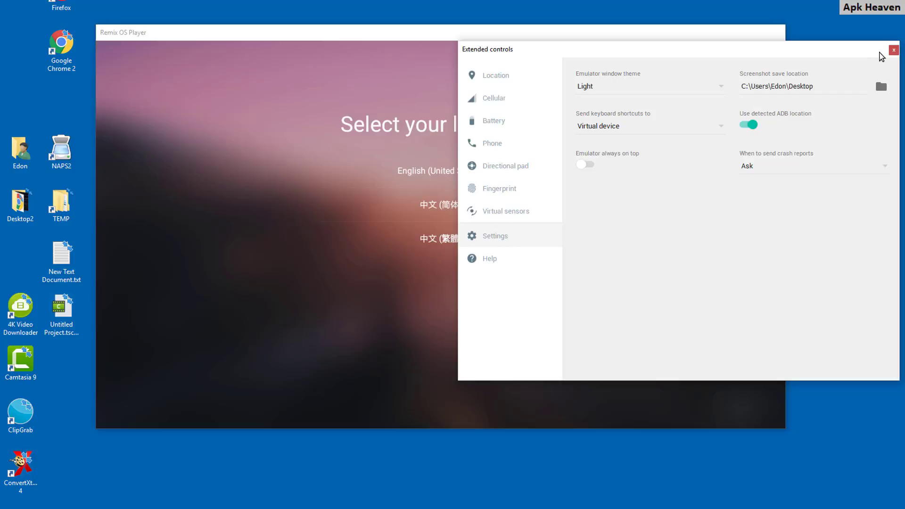
left_click(893, 50)
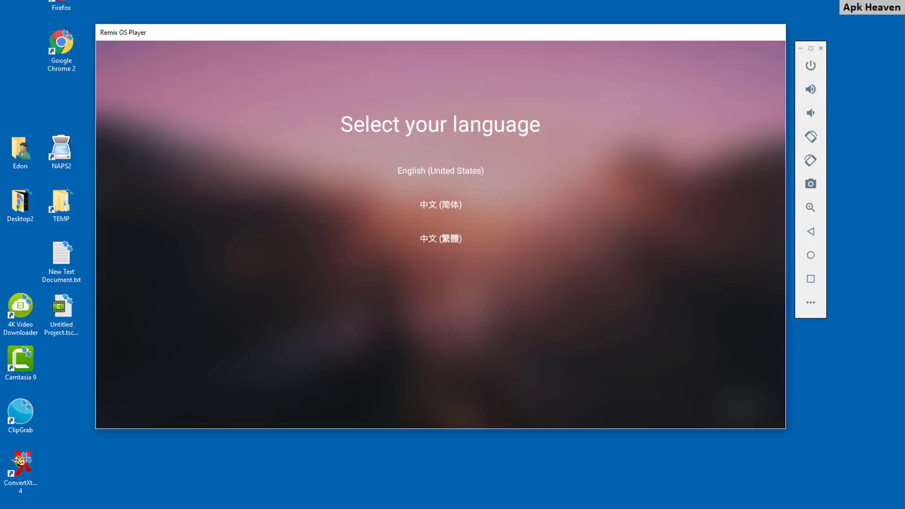
left_click(442, 238)
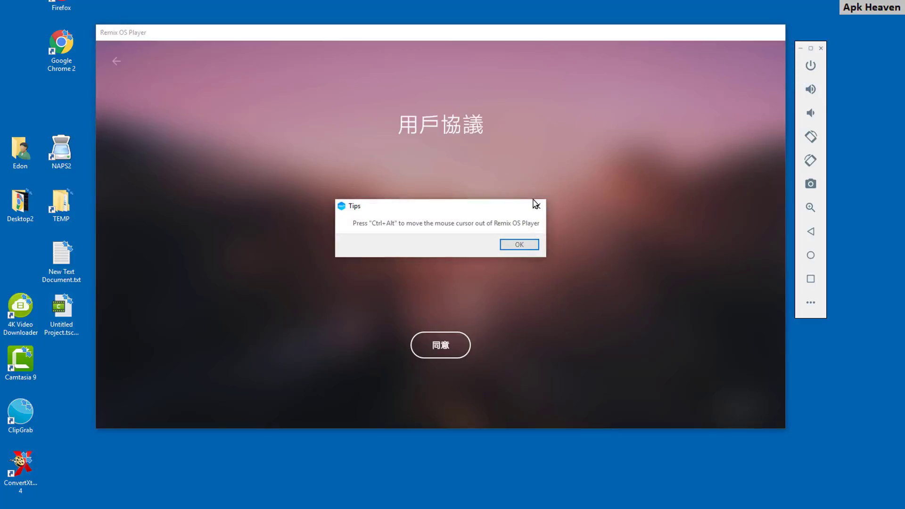
left_click(533, 208)
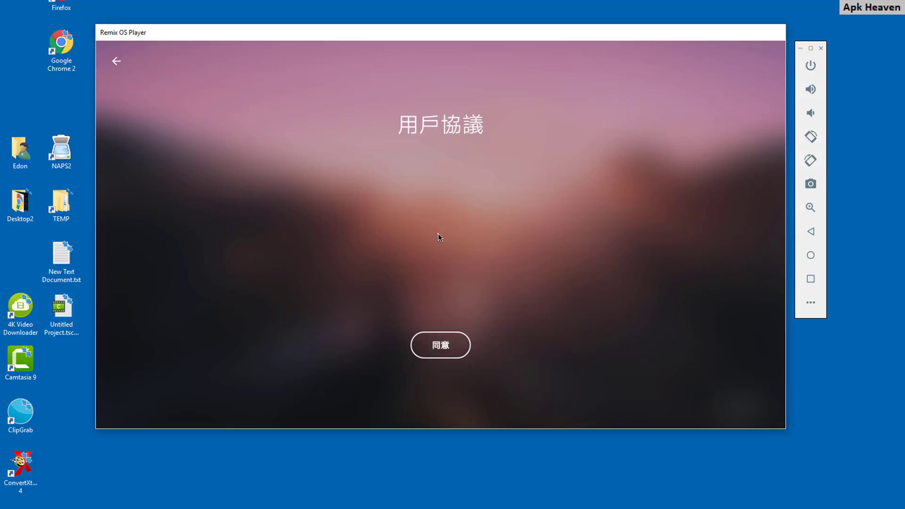
left_click(114, 61)
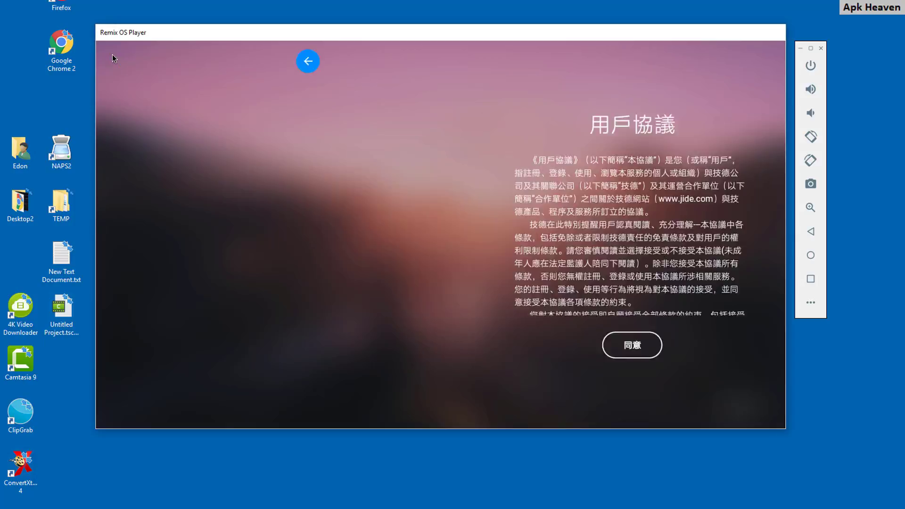
Set the system language to English (United States), agree to the user agreement and continue to the app recommendations.
left_click(474, 175)
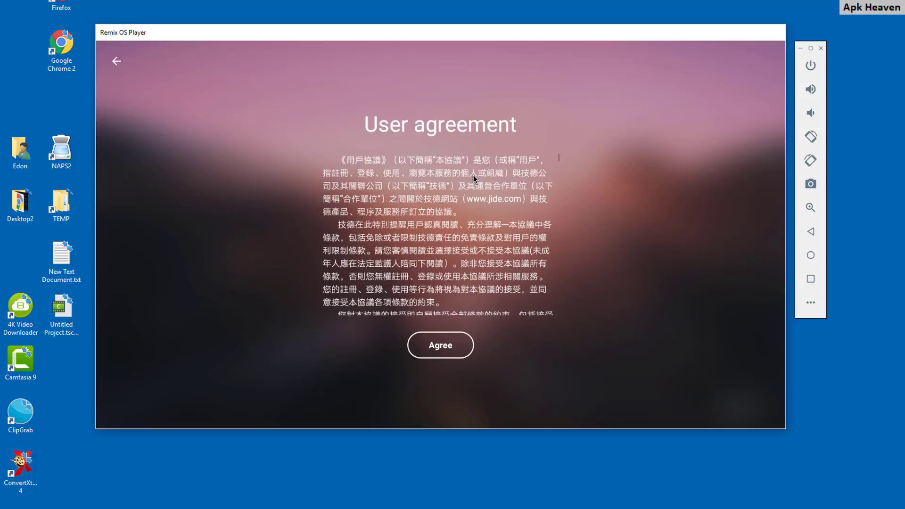
left_click(434, 349)
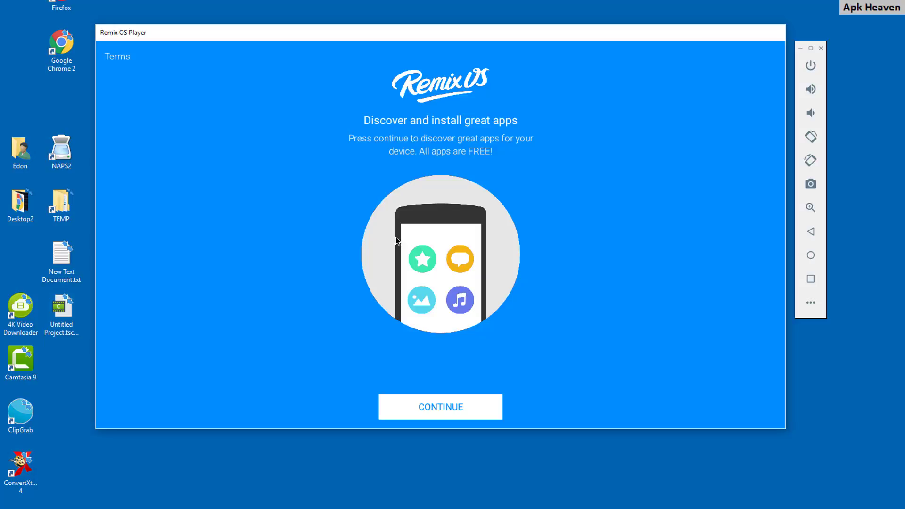
left_click(418, 410)
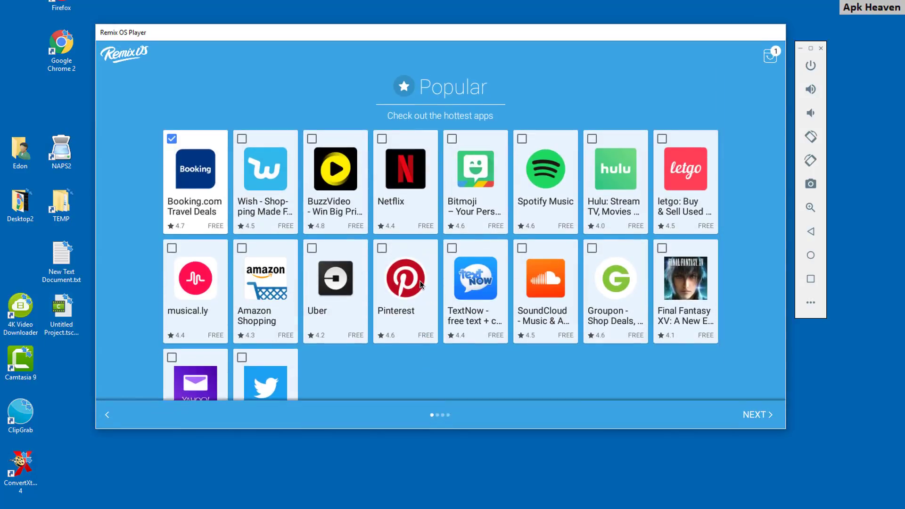
Go through the Popular, Useful and Entertainment app recommendations, add Subway Surfers to the selection and proceed to the summary.
scroll(532, 253, "down", 2)
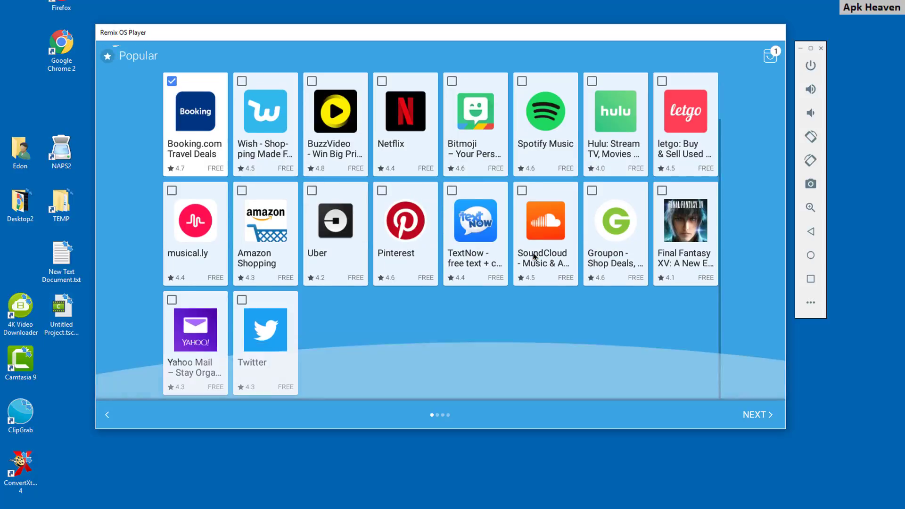
scroll(533, 253, "up", 2)
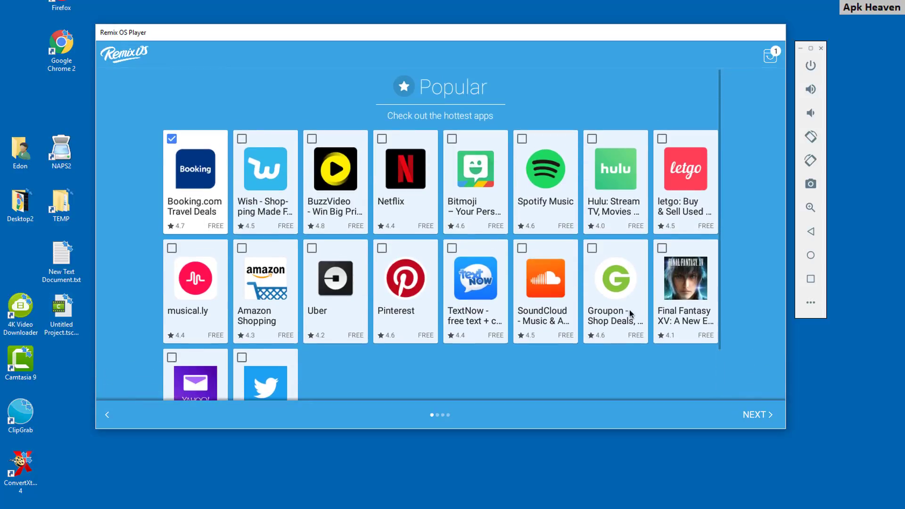
left_click(762, 418)
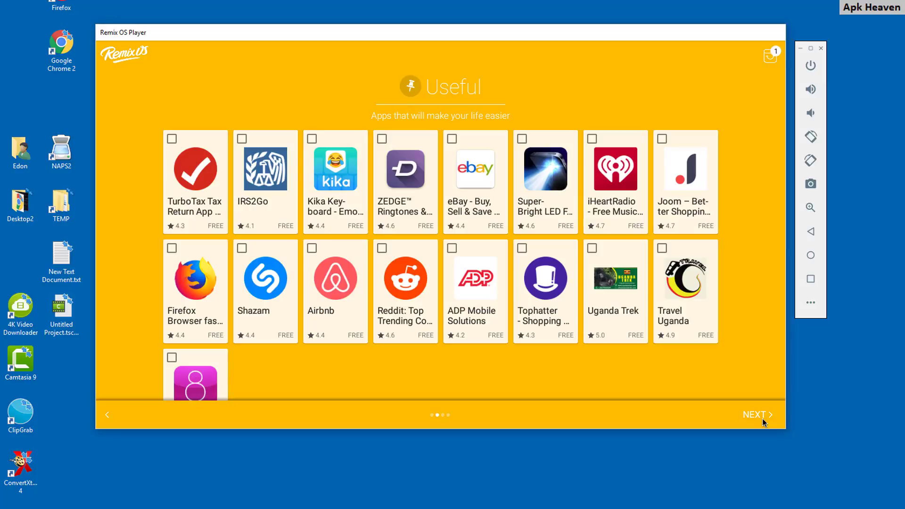
left_click(762, 418)
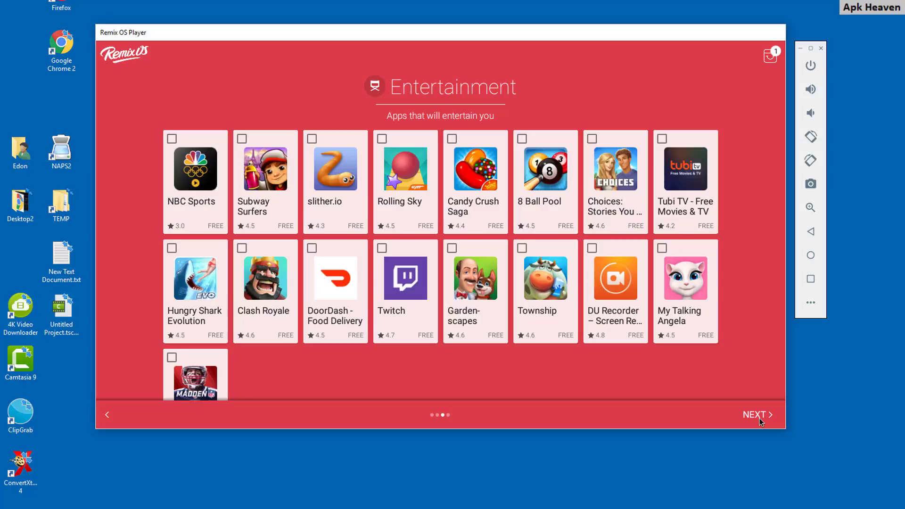
left_click(242, 138)
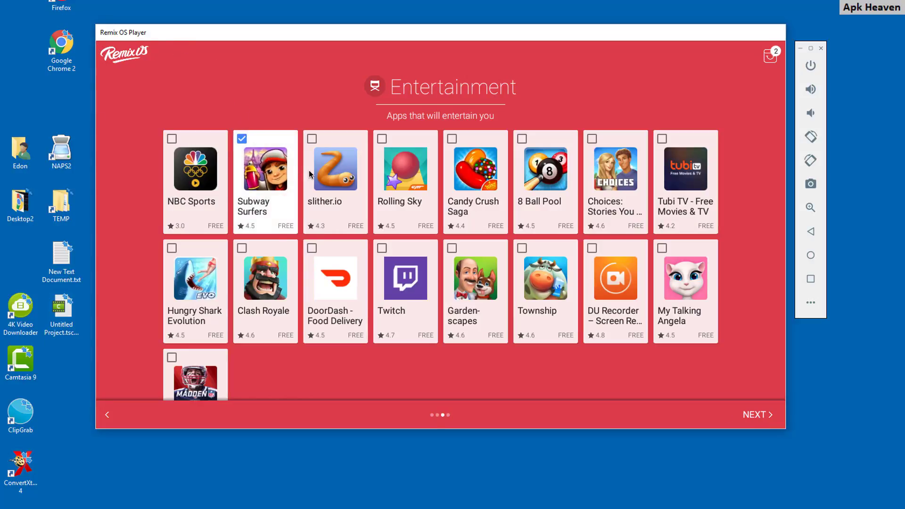
scroll(558, 291, "down", 2)
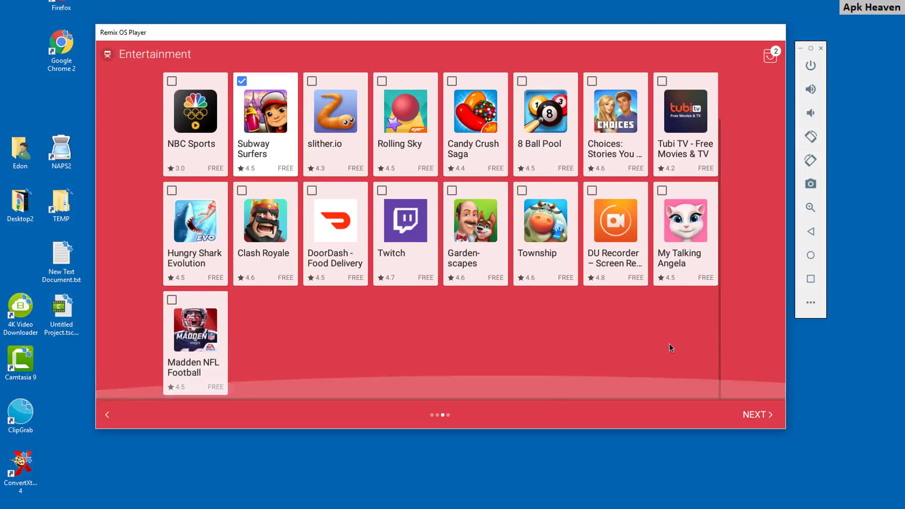
left_click(751, 416)
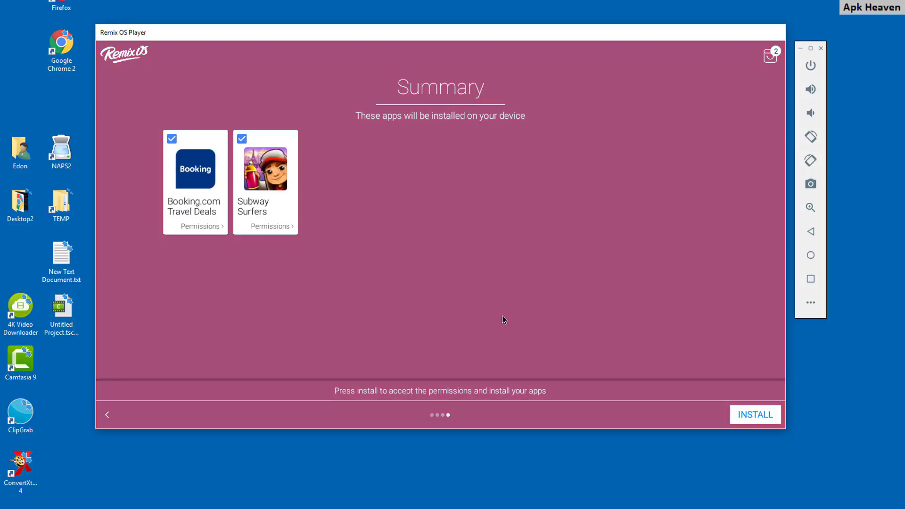
Remove Booking.com Travel Deals from the selected apps and stop the removal confirmation from being shown again.
left_click(171, 140)
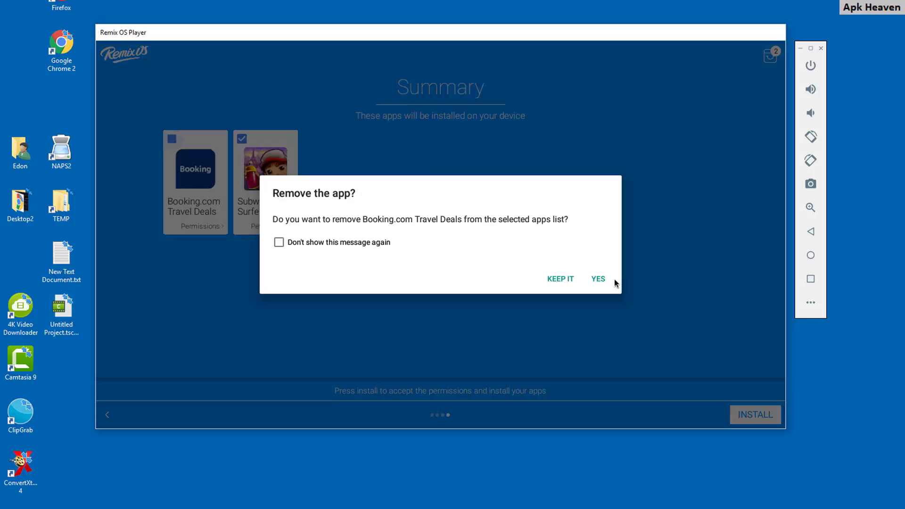
left_click(381, 245)
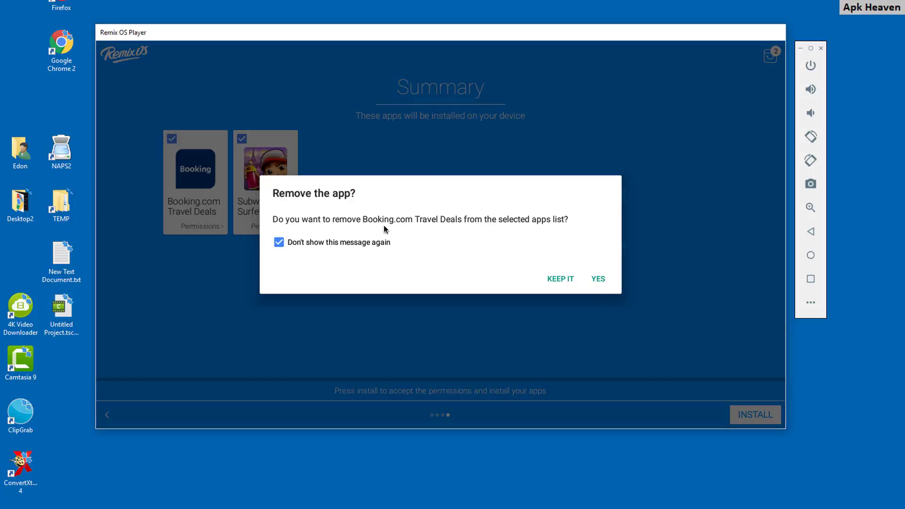
left_click(600, 280)
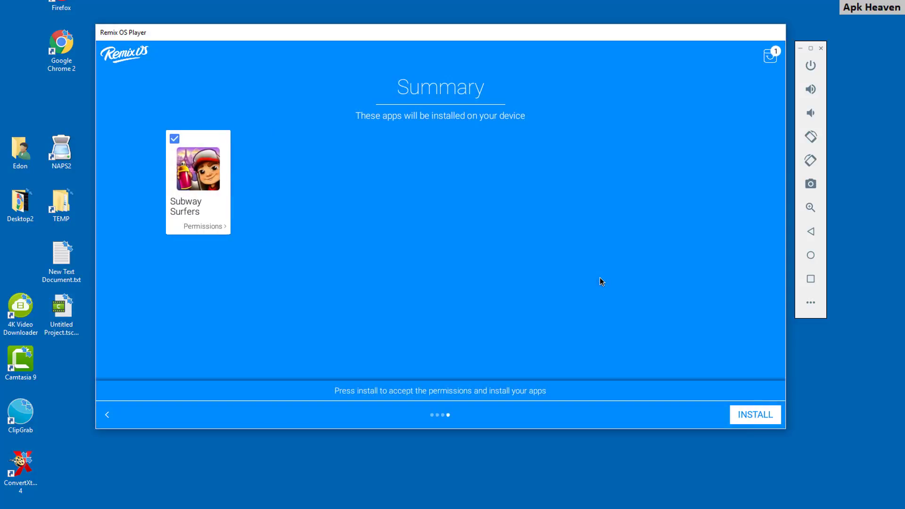
Install the selected app and finish the setup, continuing past the Google Play activation instructions.
left_click(763, 415)
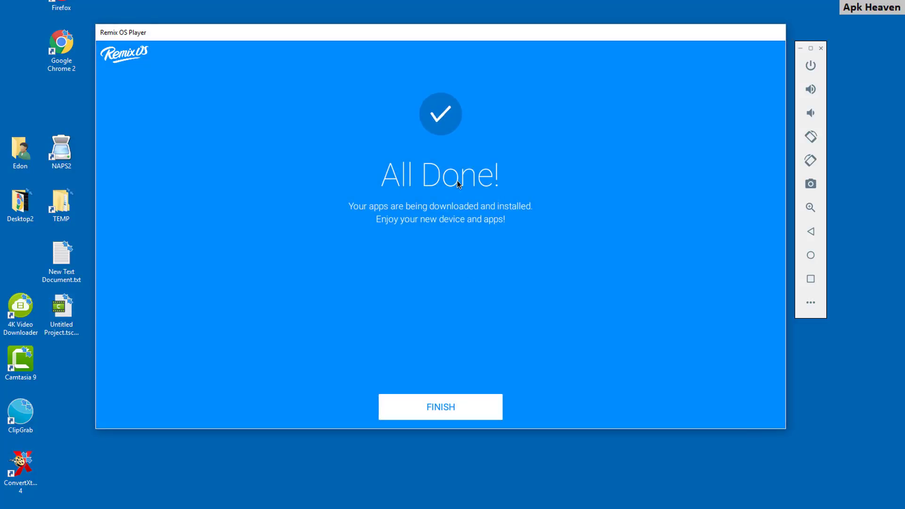
left_click(425, 409)
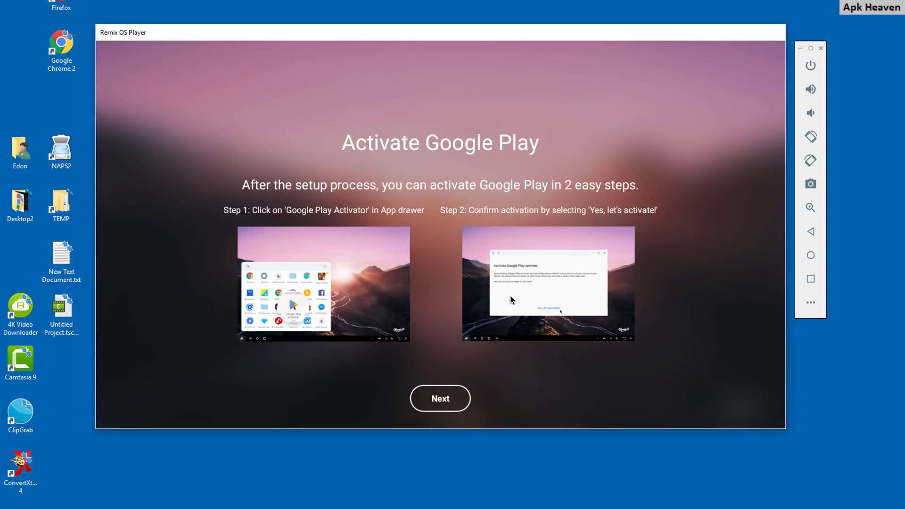
left_click(438, 398)
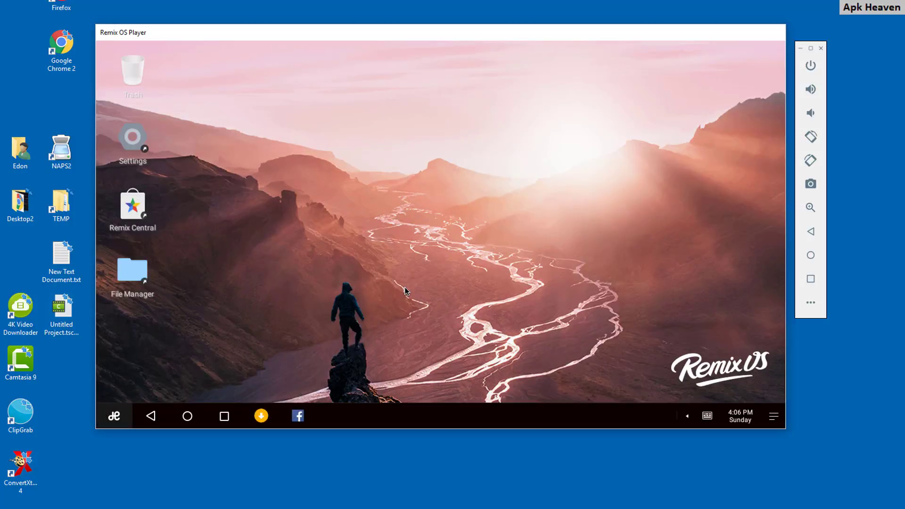
Look over the Remix OS app drawer, the download progress in the notification panel and the desktop's context menu options.
left_click(111, 415)
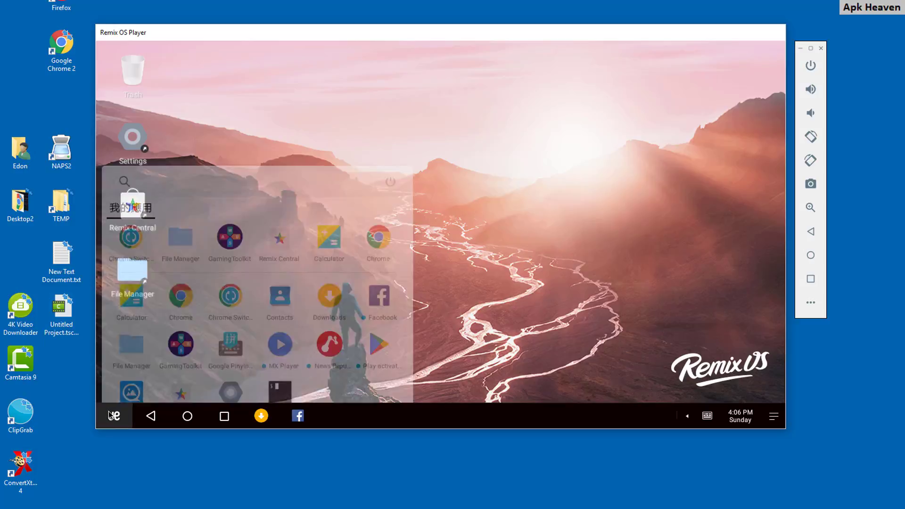
left_click(771, 415)
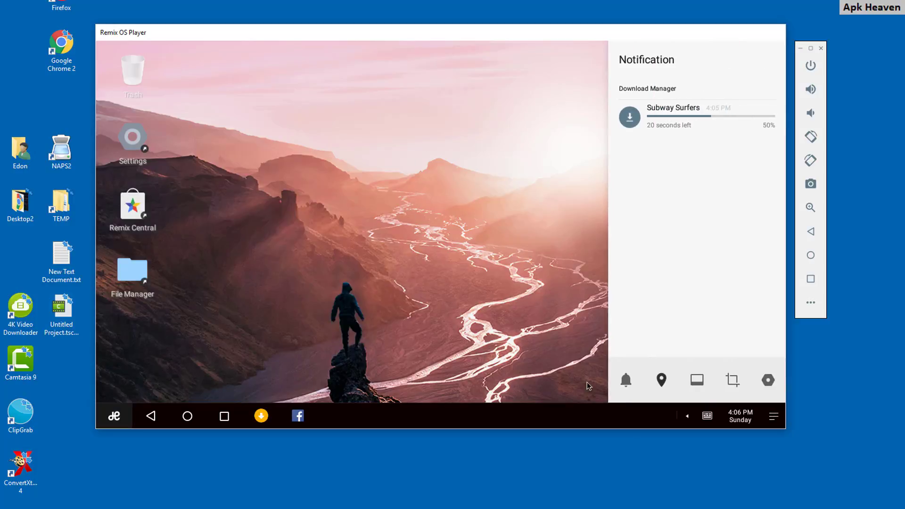
left_click(114, 415)
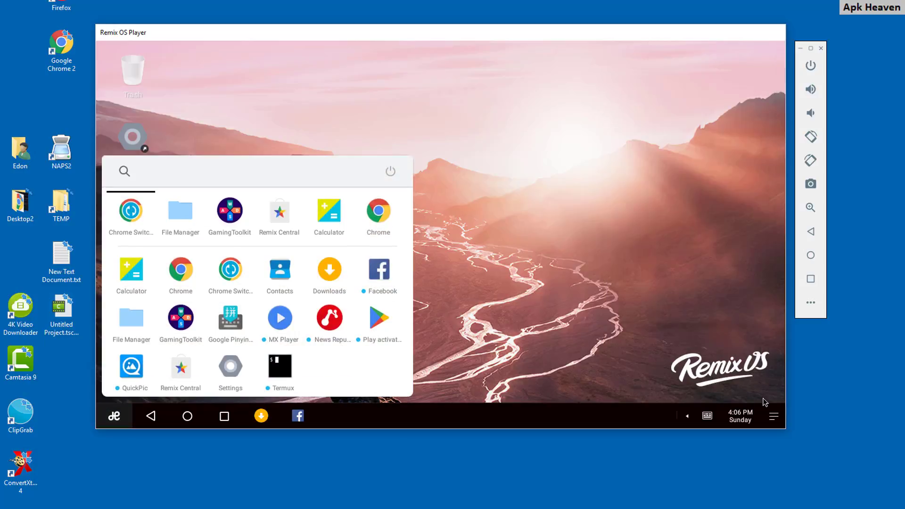
left_click(772, 415)
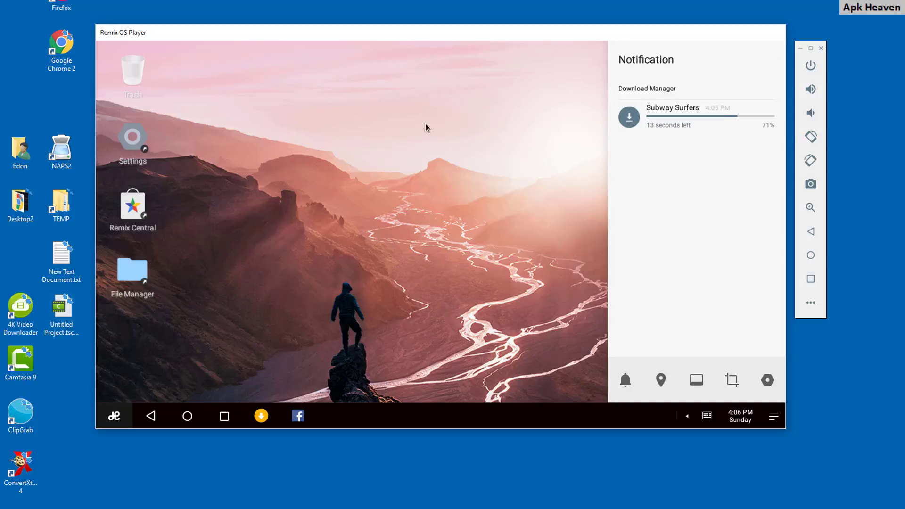
left_click(427, 355)
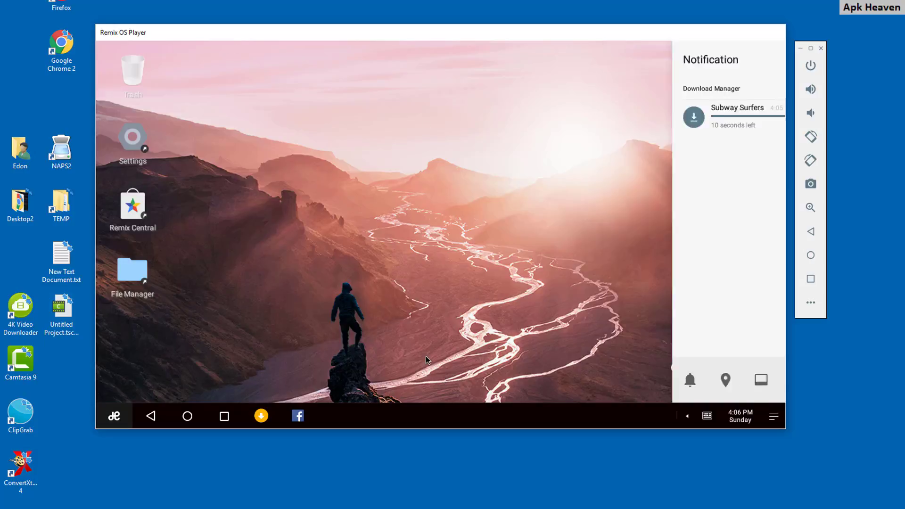
right_click(506, 244)
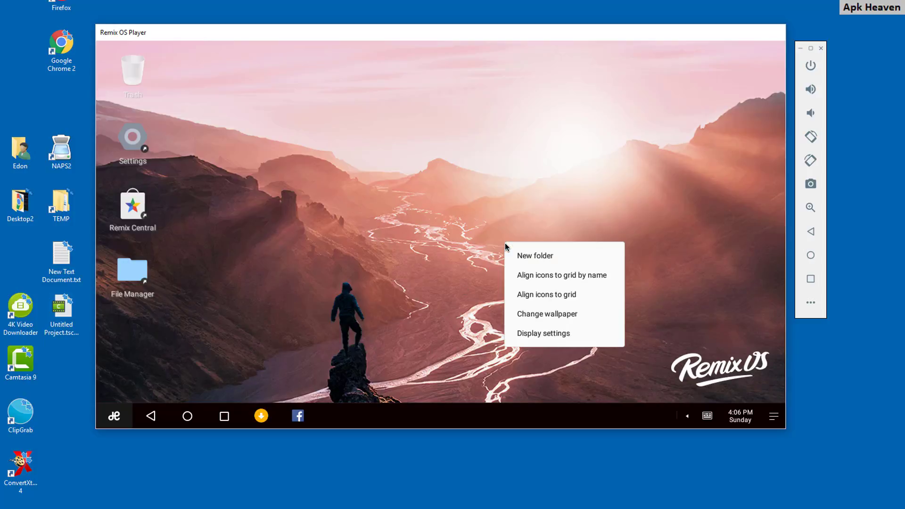
left_click(453, 379)
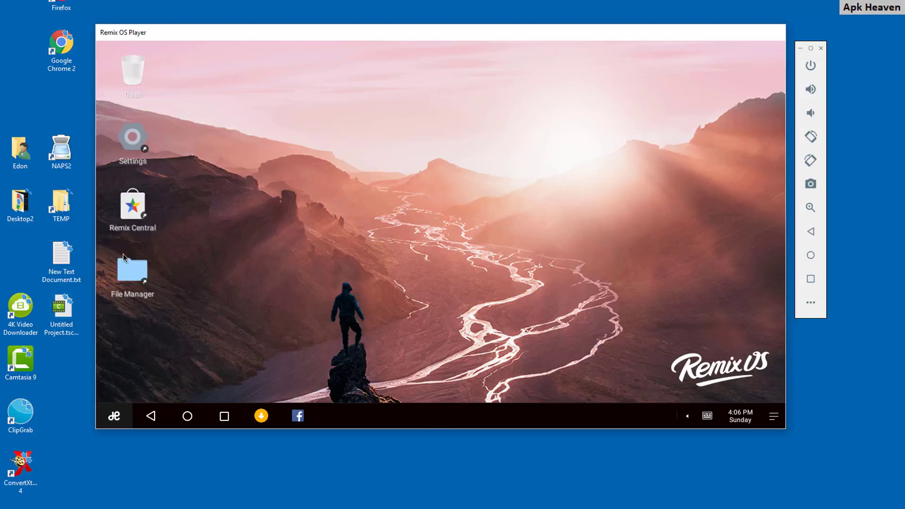
Launch Subway Surfers from the Remix OS app drawer.
left_click(114, 416)
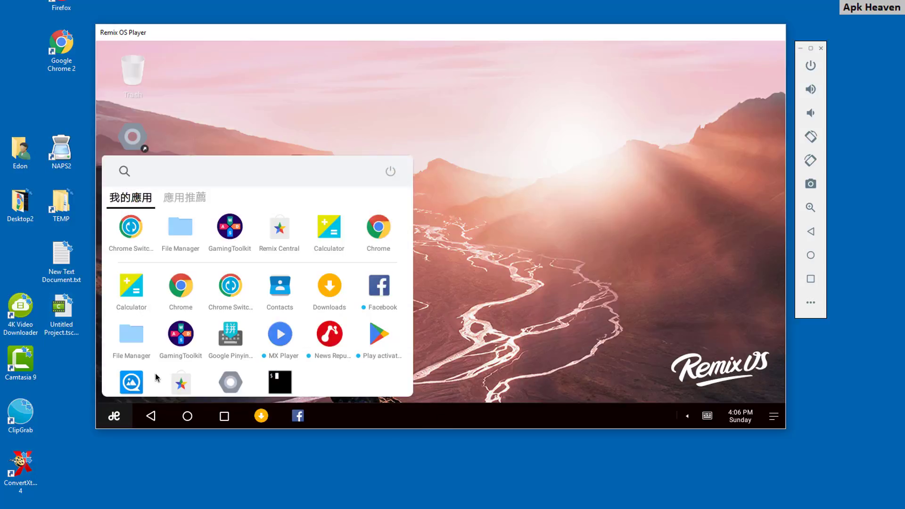
scroll(240, 335, "down", 1)
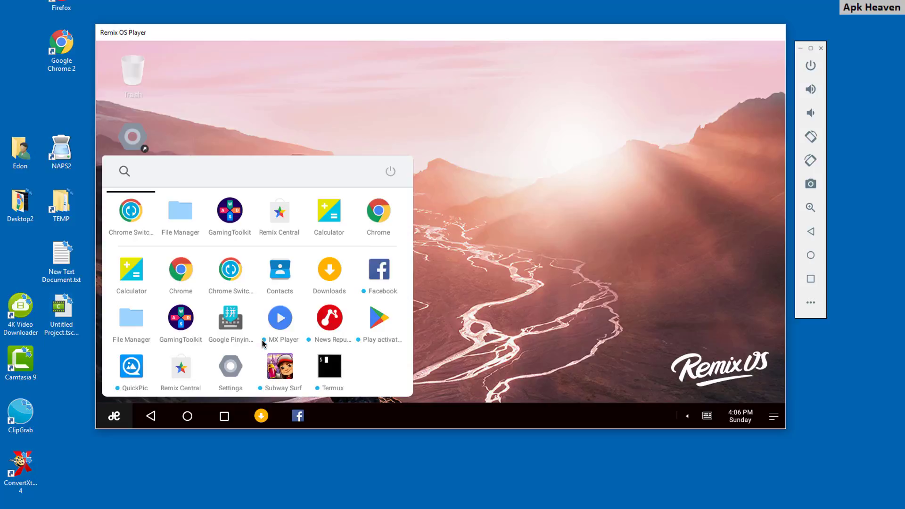
left_click(278, 361)
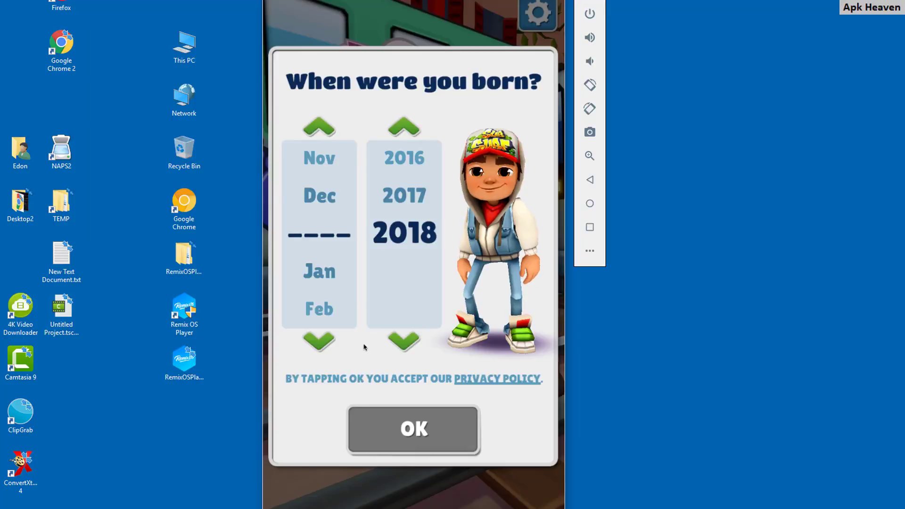
Set the birth month and year in the game's age prompt and accept it.
left_click(319, 341)
left_click(318, 340)
left_click(318, 340)
left_click(318, 341)
left_click(318, 340)
left_click(319, 340)
left_click(326, 337)
left_click(327, 336)
left_click(326, 336)
left_click(401, 345)
left_click(400, 345)
left_click(400, 342)
left_click(400, 342)
left_click(400, 342)
left_click(400, 342)
left_click(401, 341)
left_click(401, 342)
left_click(400, 341)
left_click(400, 342)
left_click(400, 341)
left_click(400, 342)
left_click(400, 342)
left_click(400, 342)
left_click(400, 342)
left_click(395, 336)
left_click(395, 335)
left_click(395, 334)
left_click(395, 334)
left_click(395, 334)
left_click(395, 334)
left_click(395, 334)
left_click(395, 333)
left_click(395, 334)
left_click(395, 334)
left_click(395, 334)
left_click(395, 334)
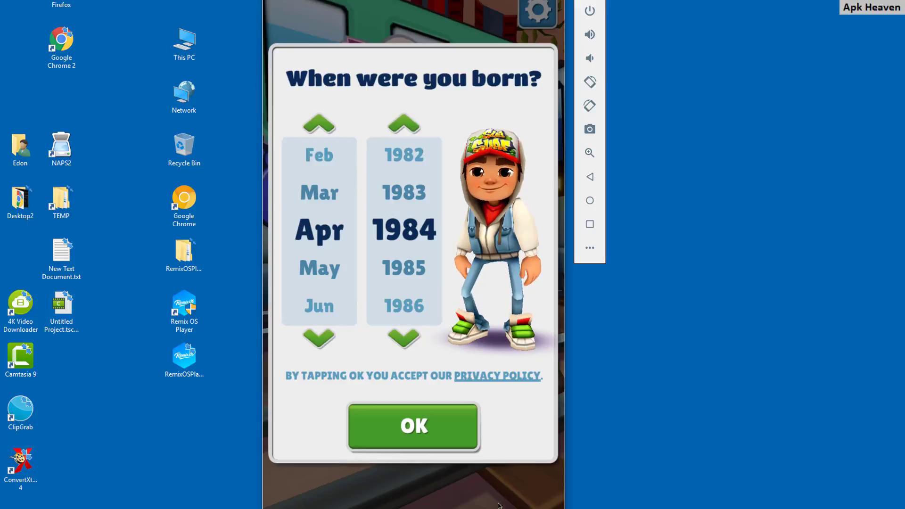
left_click(452, 439)
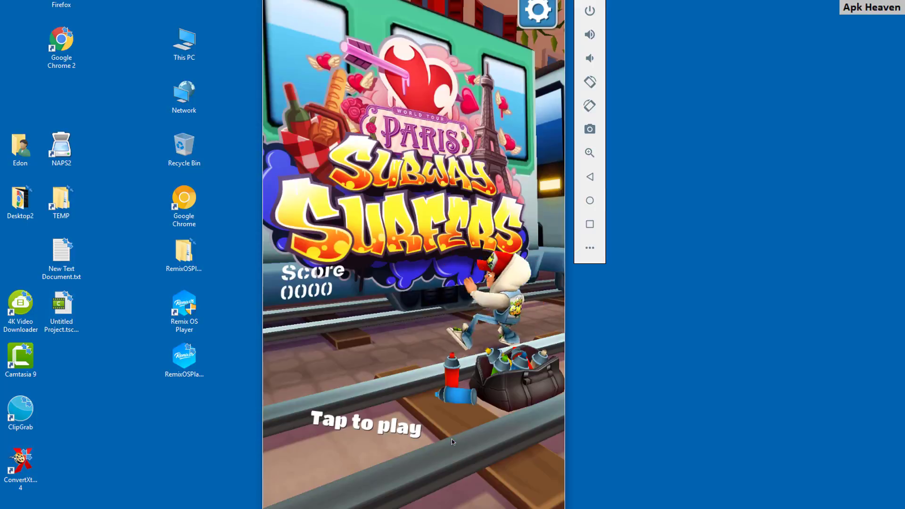
Start a Subway Surfers run and make the character jump.
left_click(452, 440)
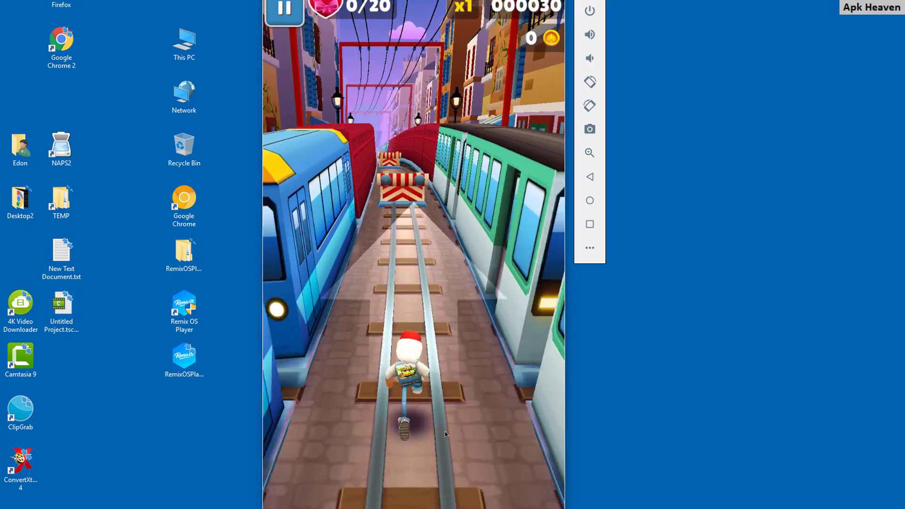
key("Up")
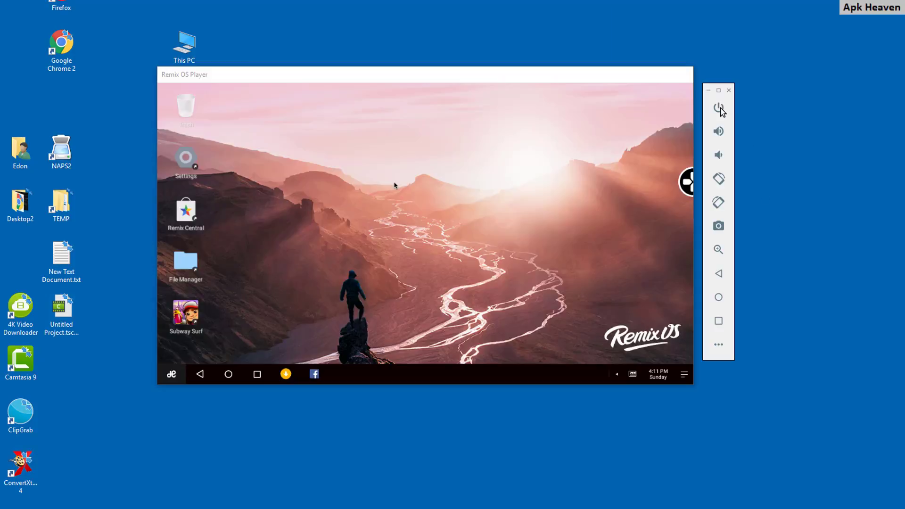
View the gaming toolkit's key-mapping overlay on the Remix OS desktop and cancel it without saving.
left_click(679, 67)
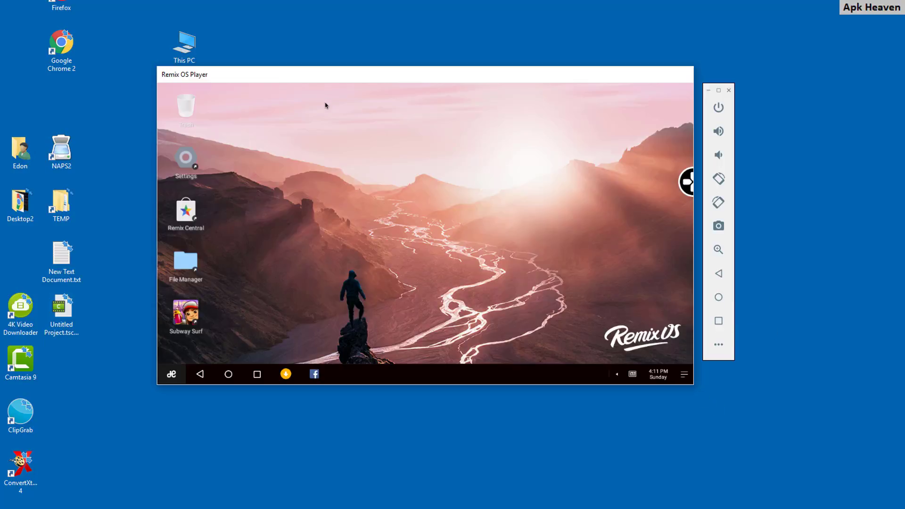
left_click(688, 181)
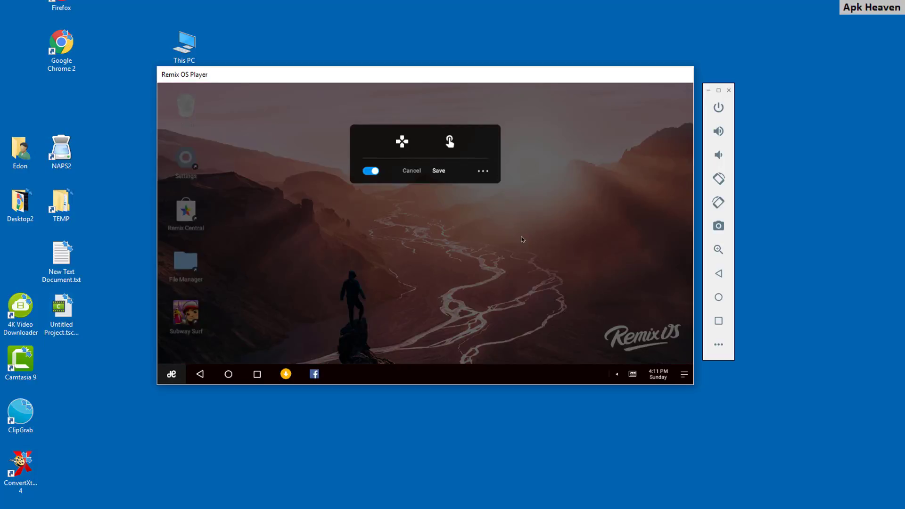
left_click(407, 173)
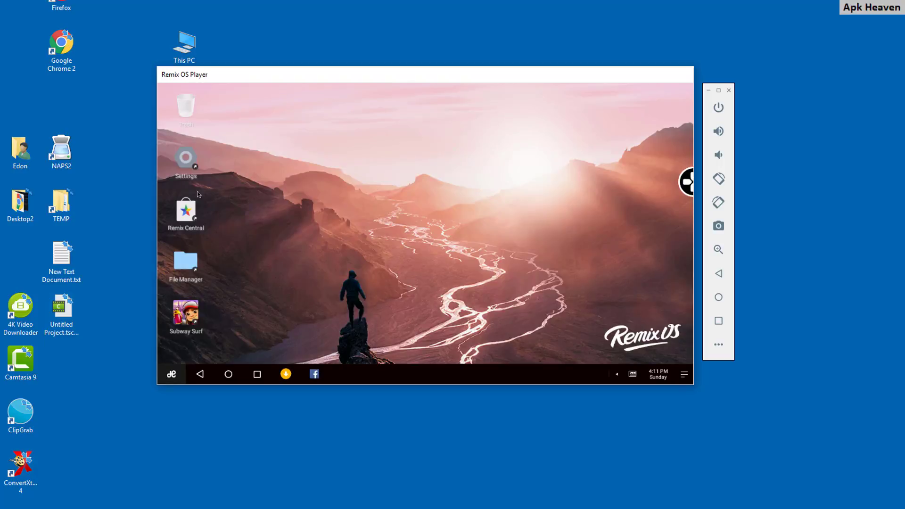
Review the version and build details under About tablet in the Remix OS settings, and return to the desktop.
double_click(183, 165)
scroll(284, 218, "down", 3)
scroll(281, 231, "down", 2)
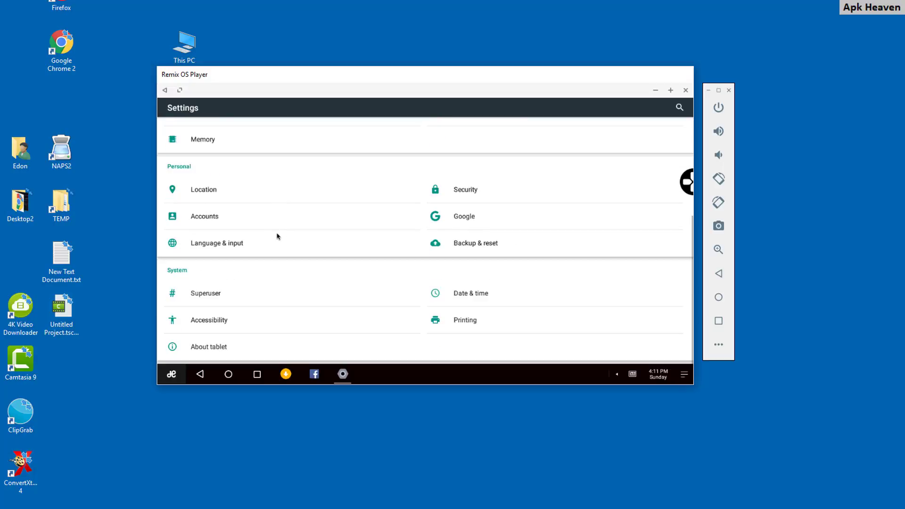
left_click(207, 351)
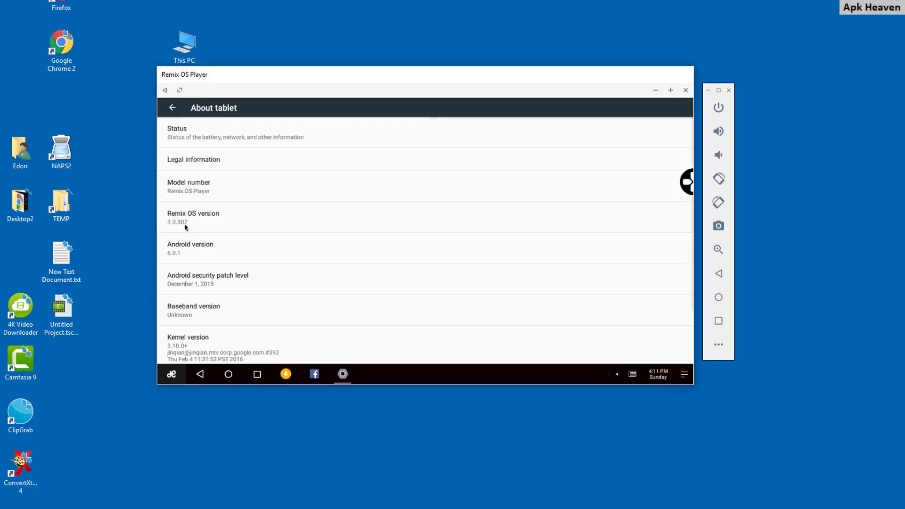
scroll(225, 277, "down", 3)
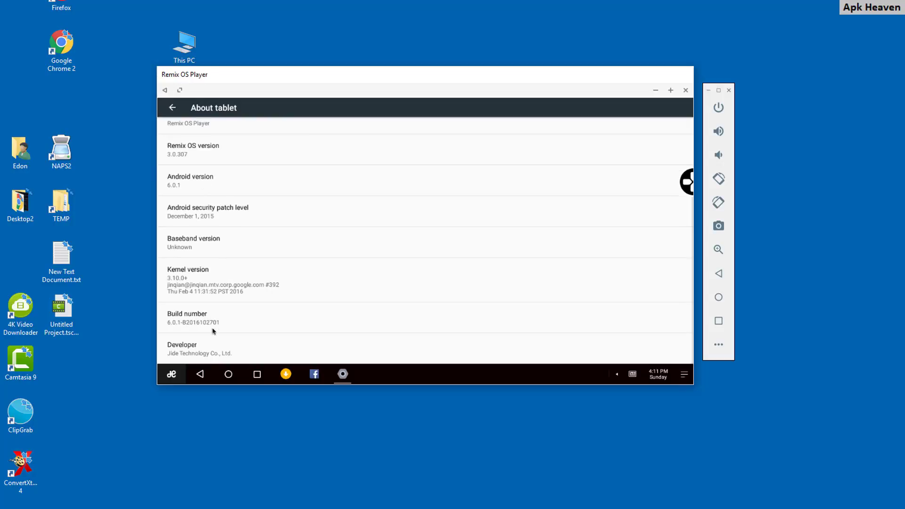
left_click(225, 375)
Look over the recent apps overview, the notification panel, the clock's calendar and the Remix OS app drawer.
left_click(249, 377)
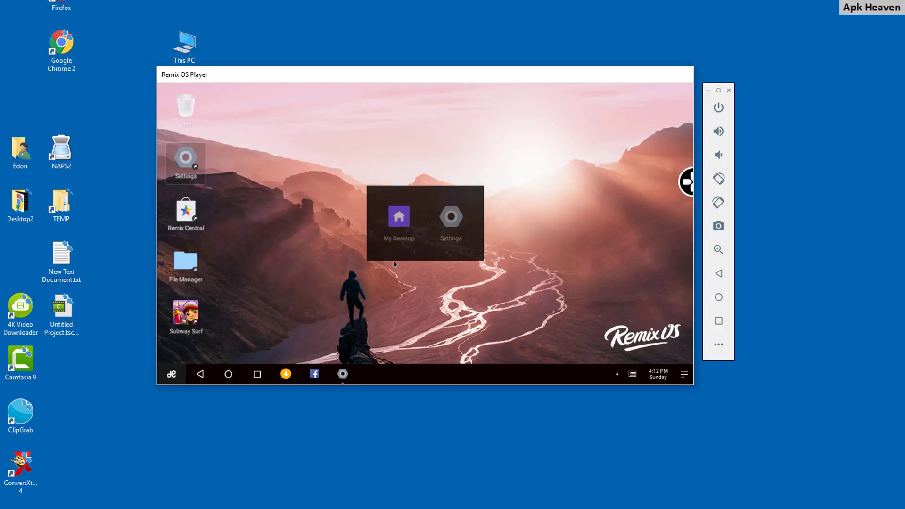
left_click(596, 264)
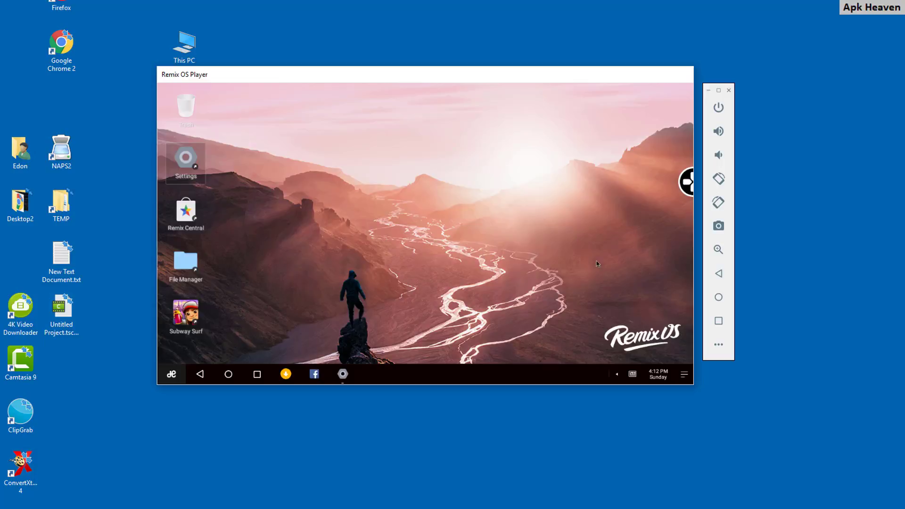
left_click(688, 375)
left_click(657, 374)
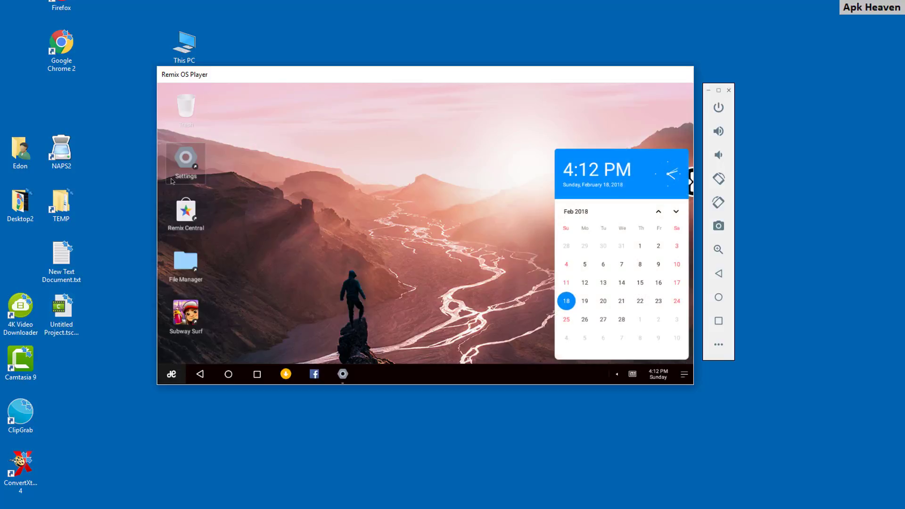
left_click(168, 374)
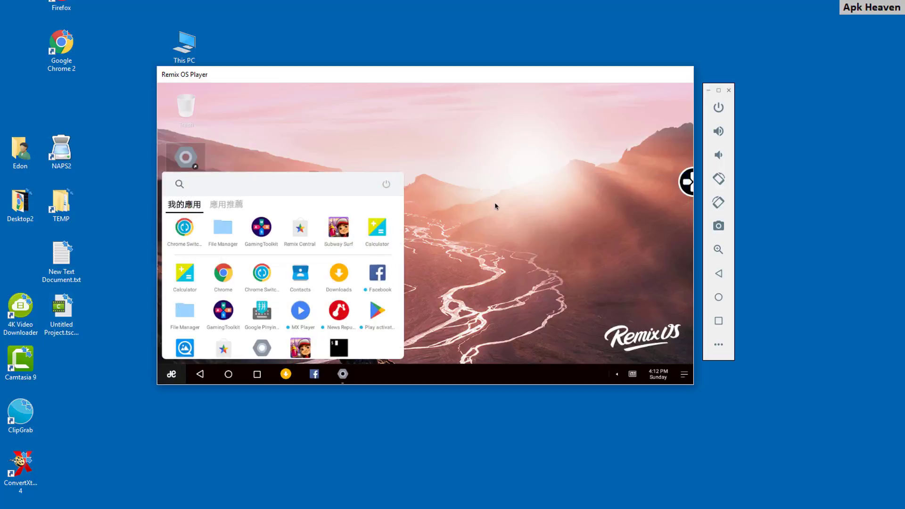